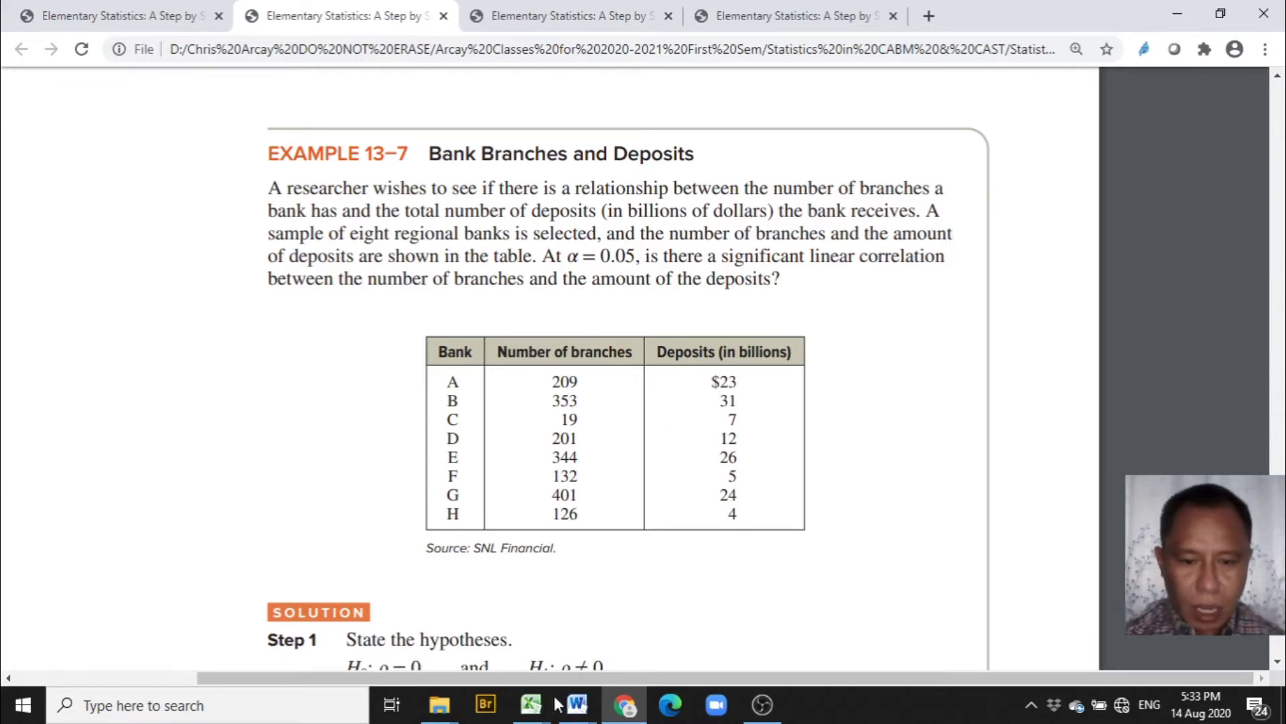
- Switch to the Spearman Rank Correlation Test Template workbook in Excel and review its data and computation sheets
click(536, 711)
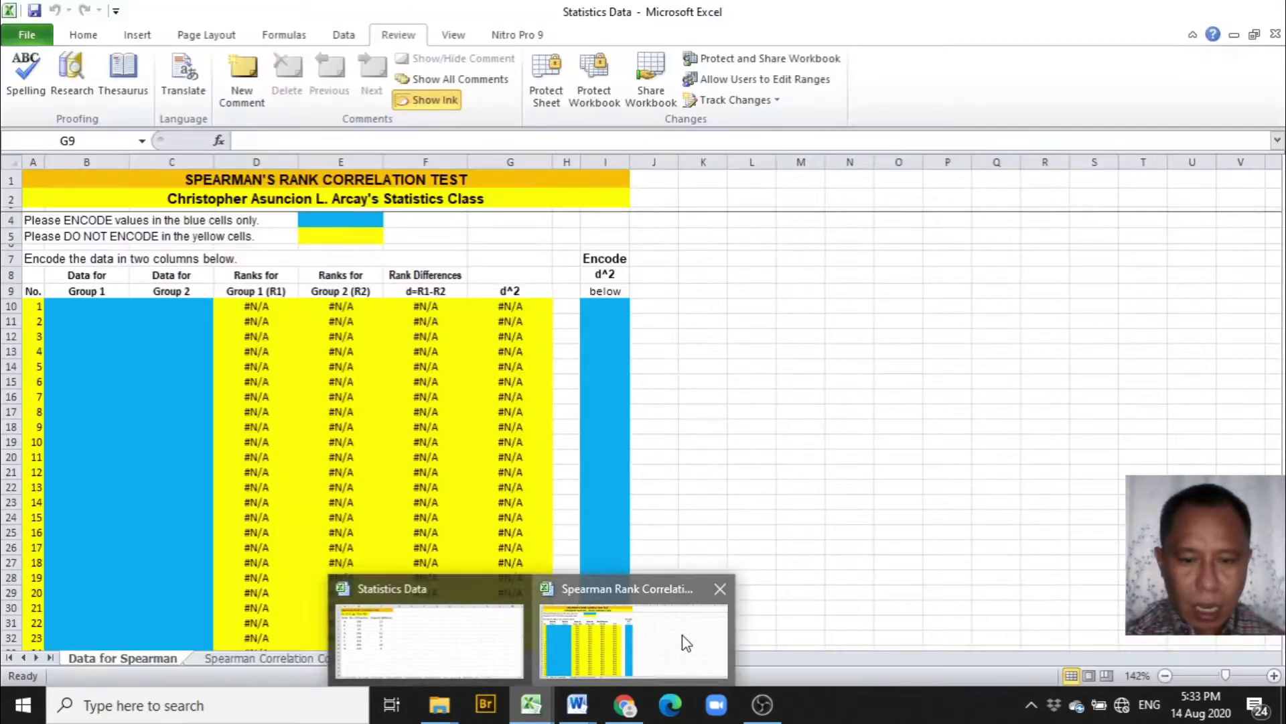
click(683, 634)
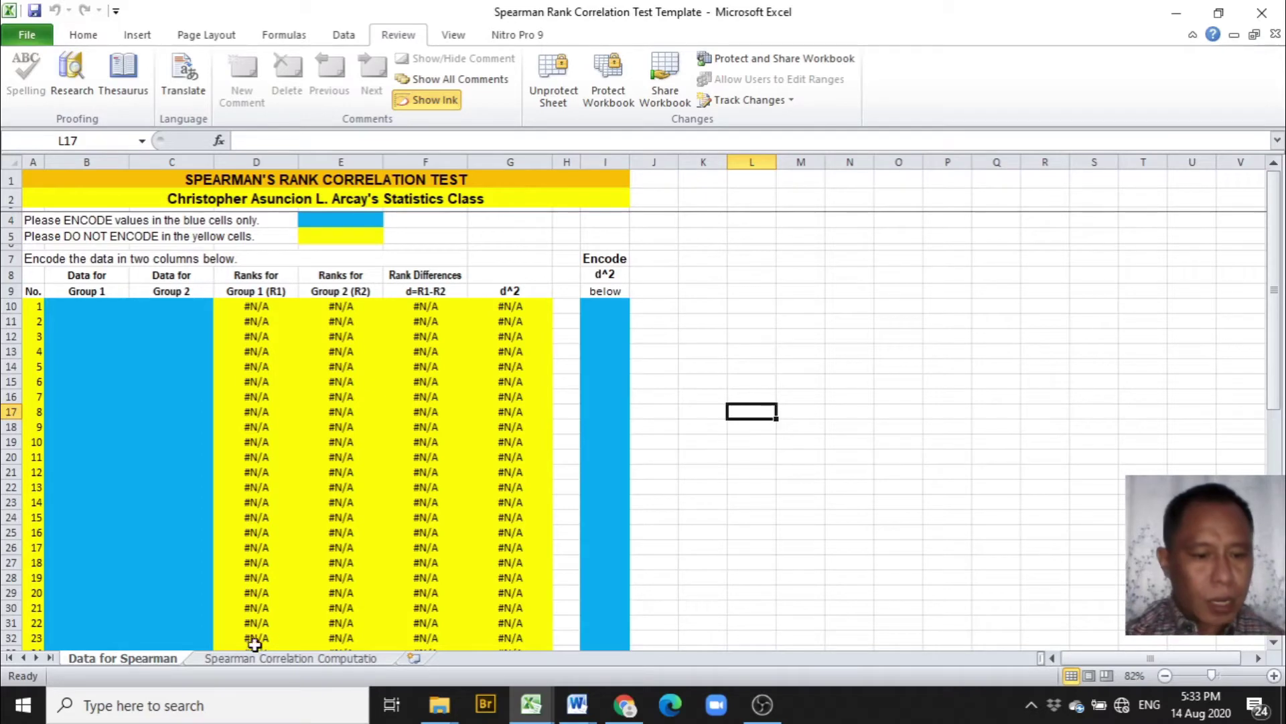
click(223, 659)
click(159, 657)
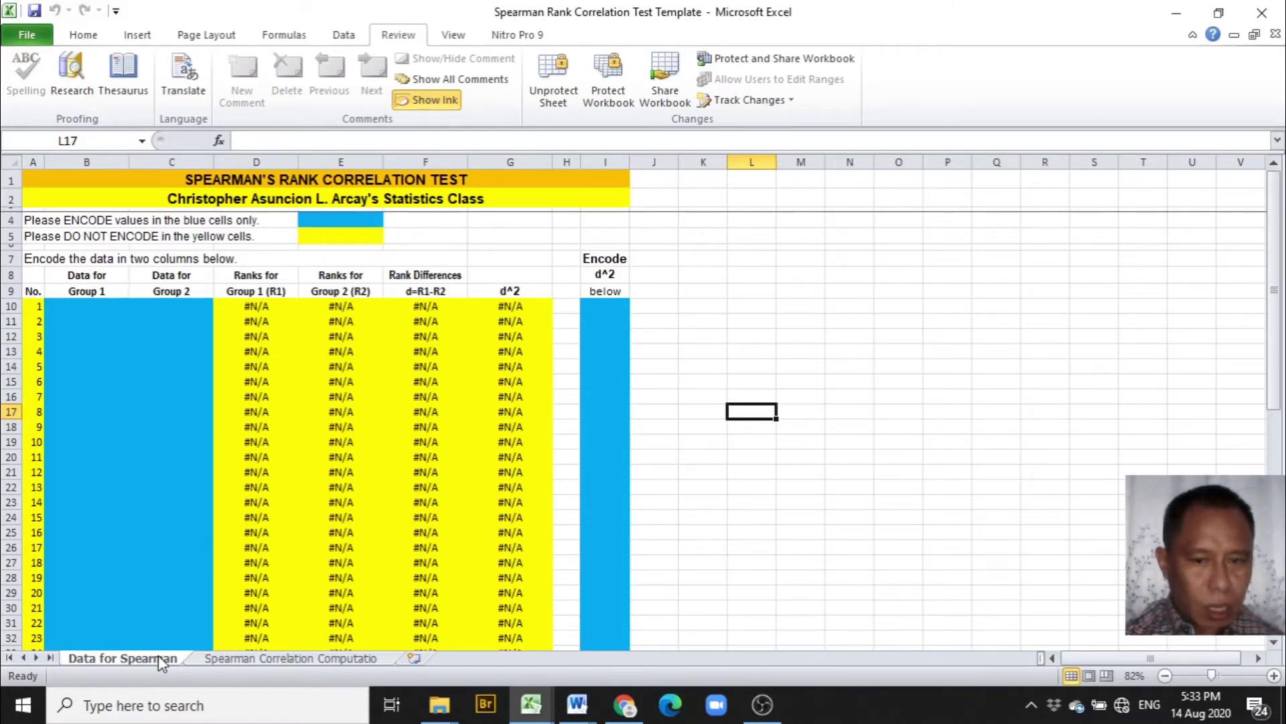
click(234, 661)
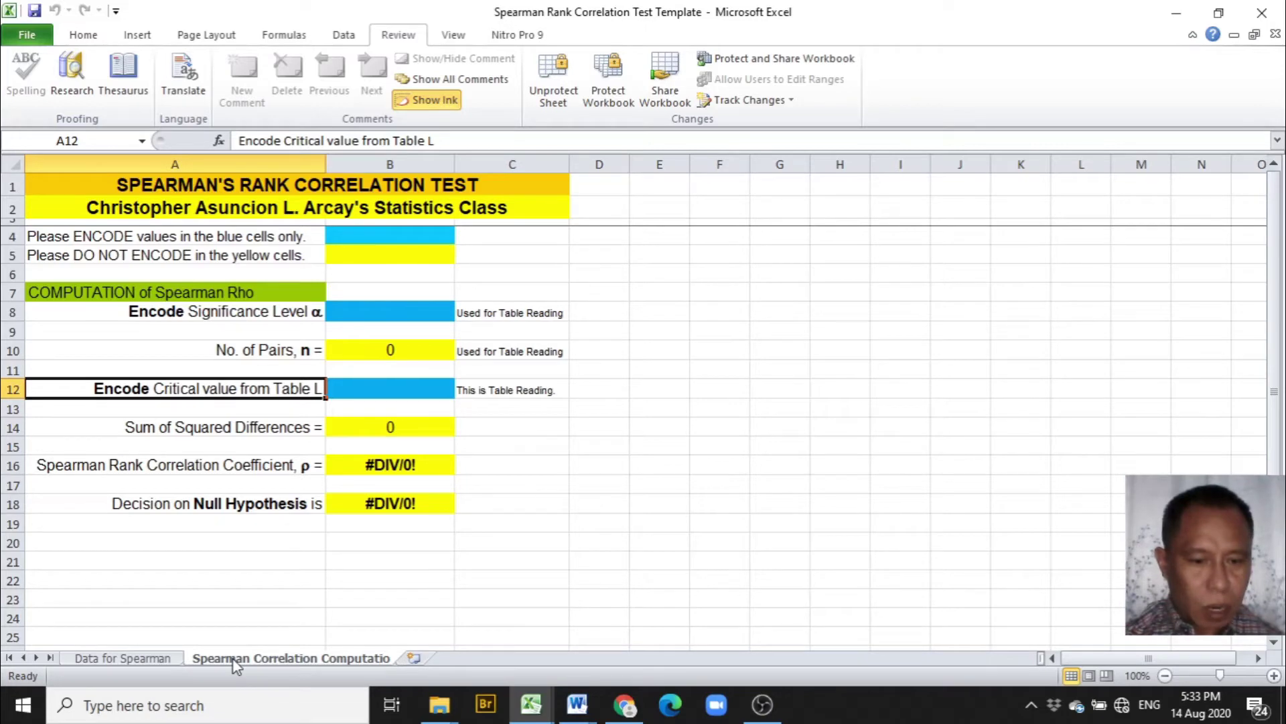
click(155, 660)
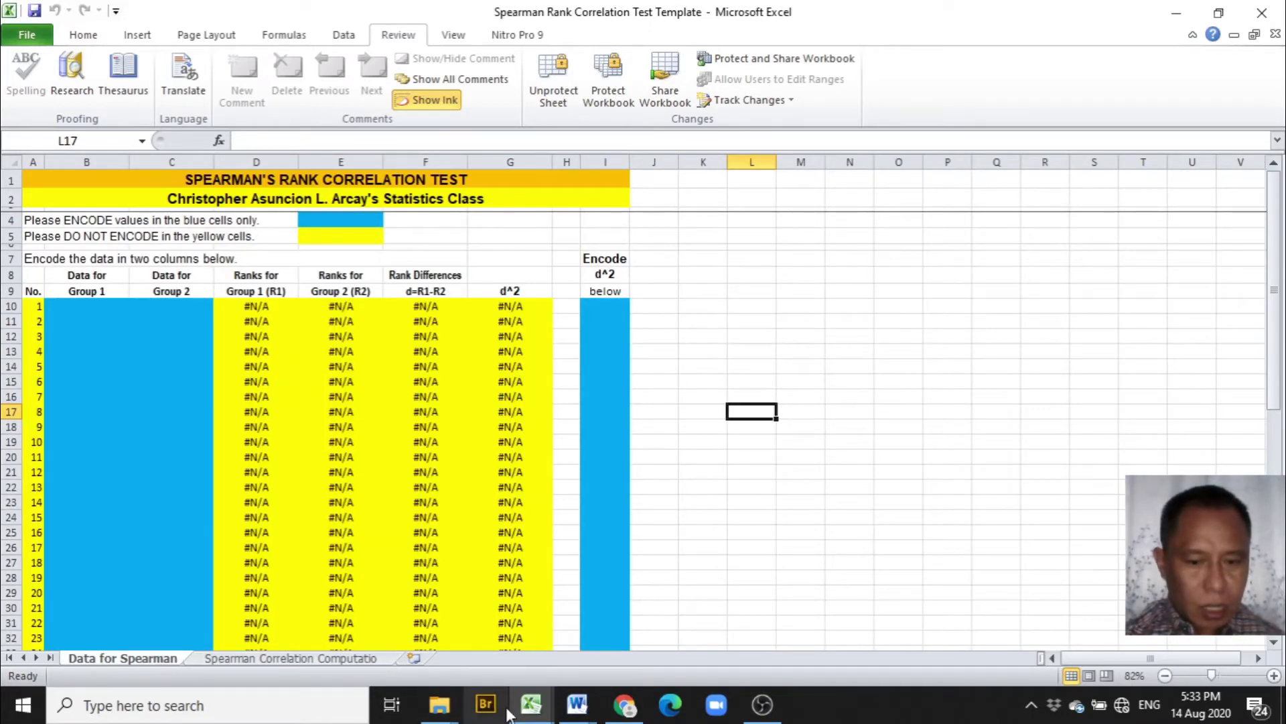
- Copy the eight No. of Branches values from the Statistics Data workbook and paste them as values into Data for Group 1, starting at B10
mouse_move(530, 711)
click(416, 643)
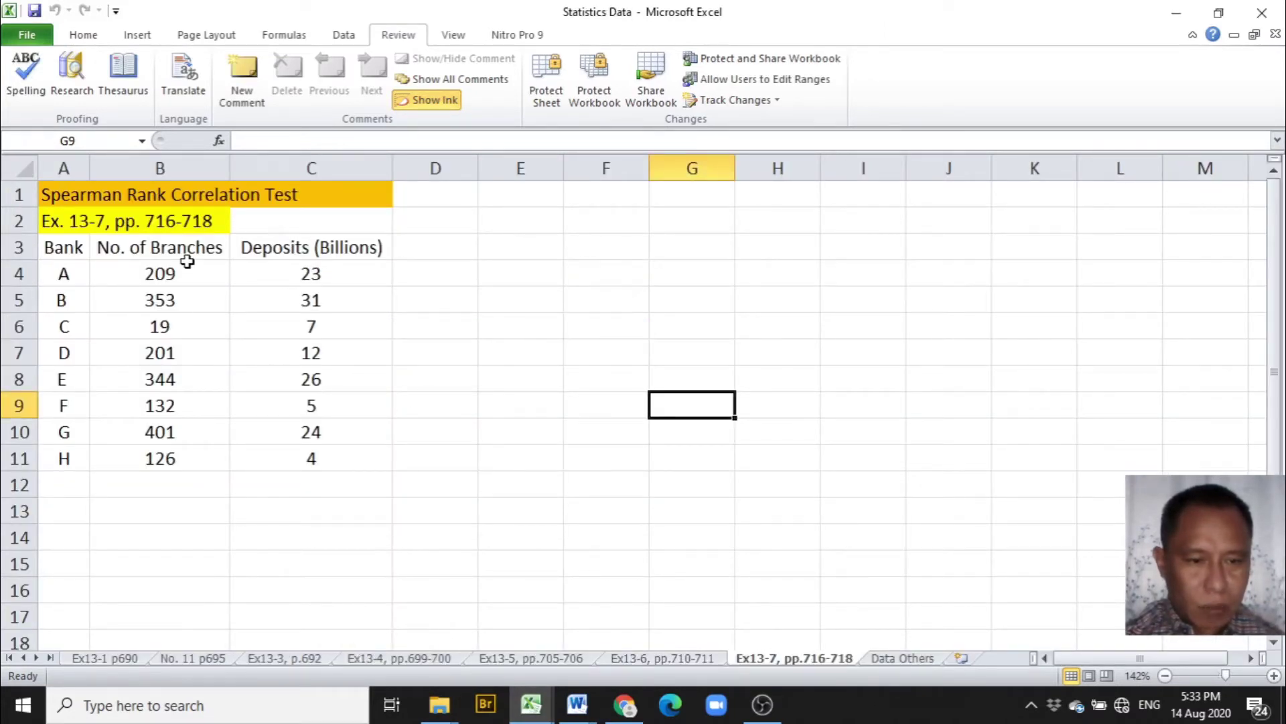
drag(188, 271, 188, 453)
right_click(191, 459)
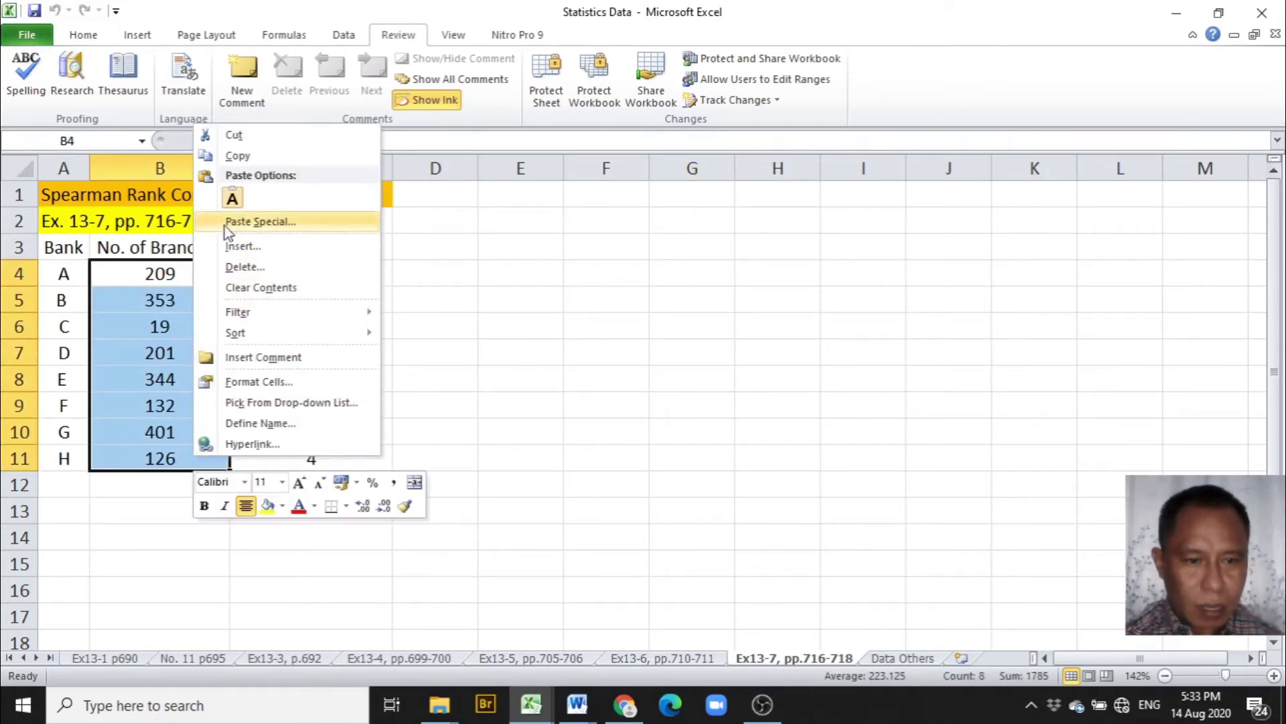
click(239, 156)
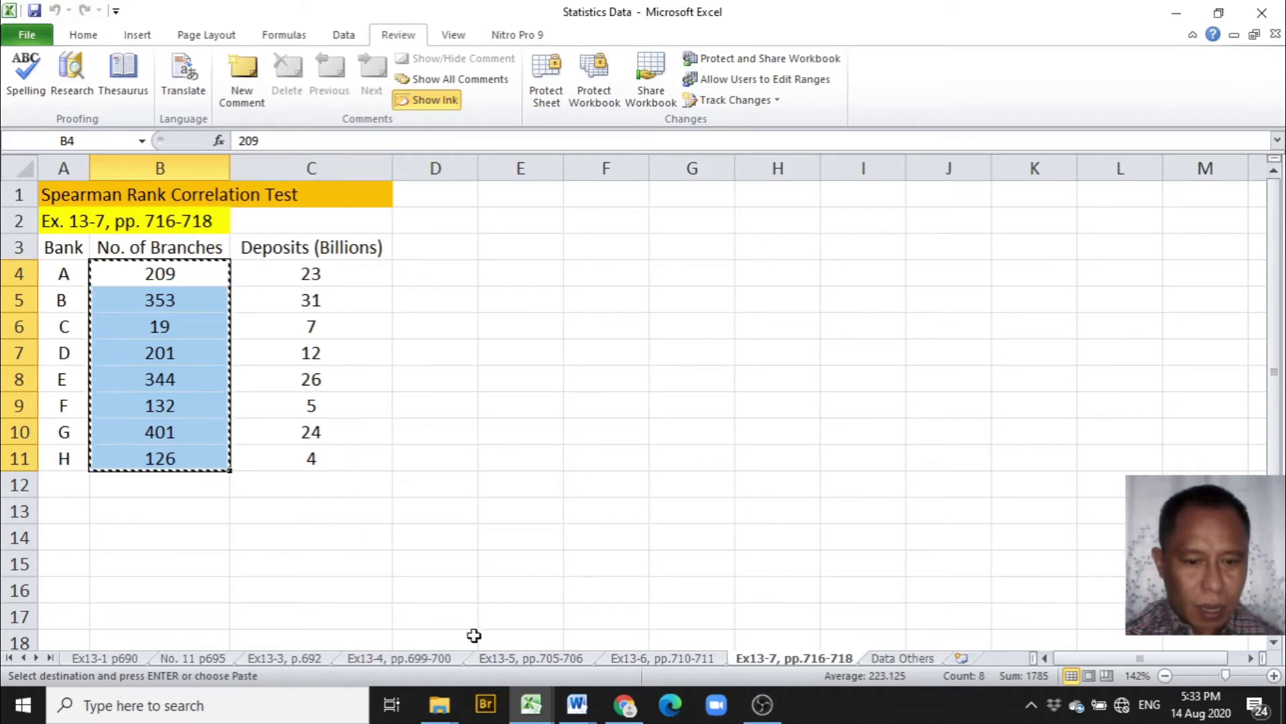
click(532, 709)
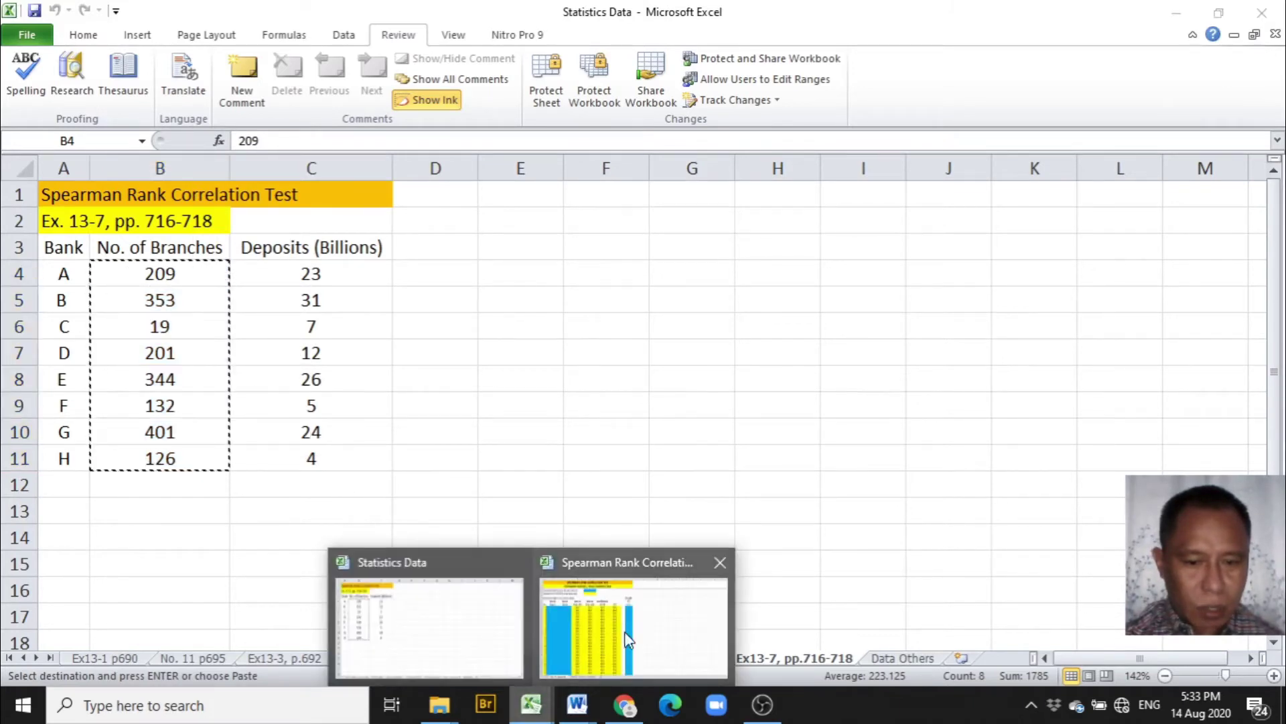
click(670, 628)
click(93, 308)
right_click(94, 311)
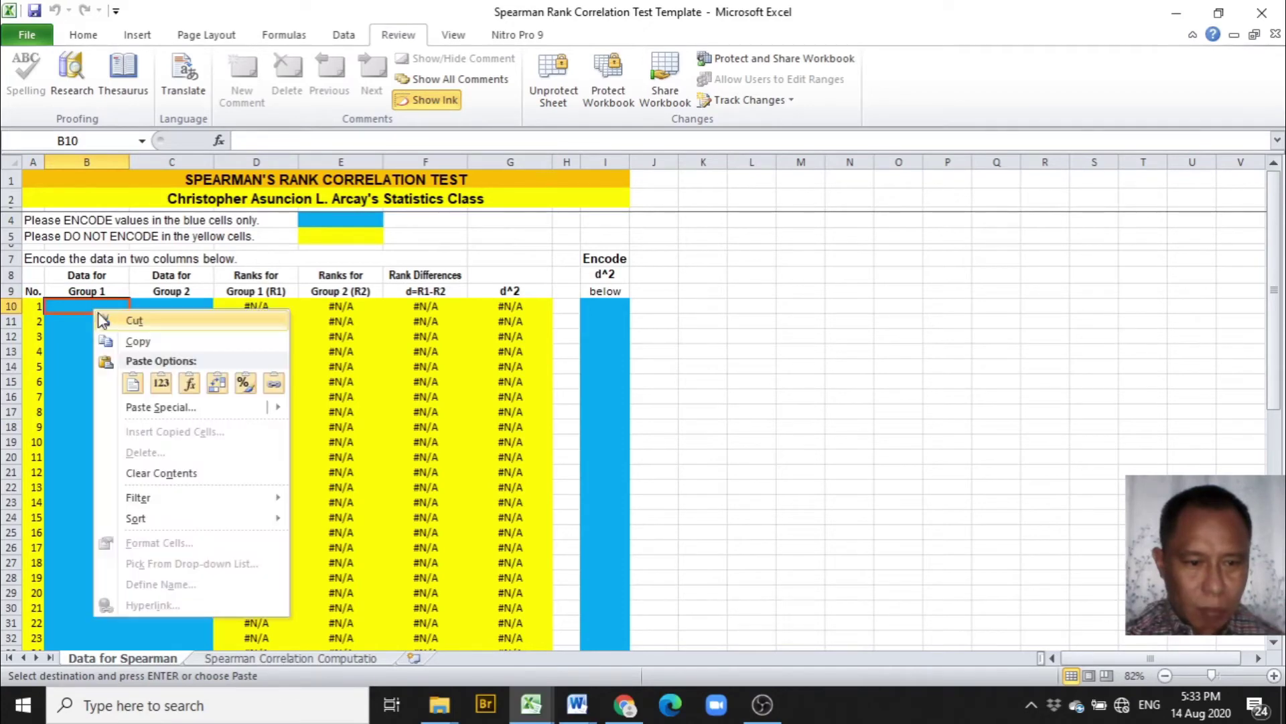
click(161, 383)
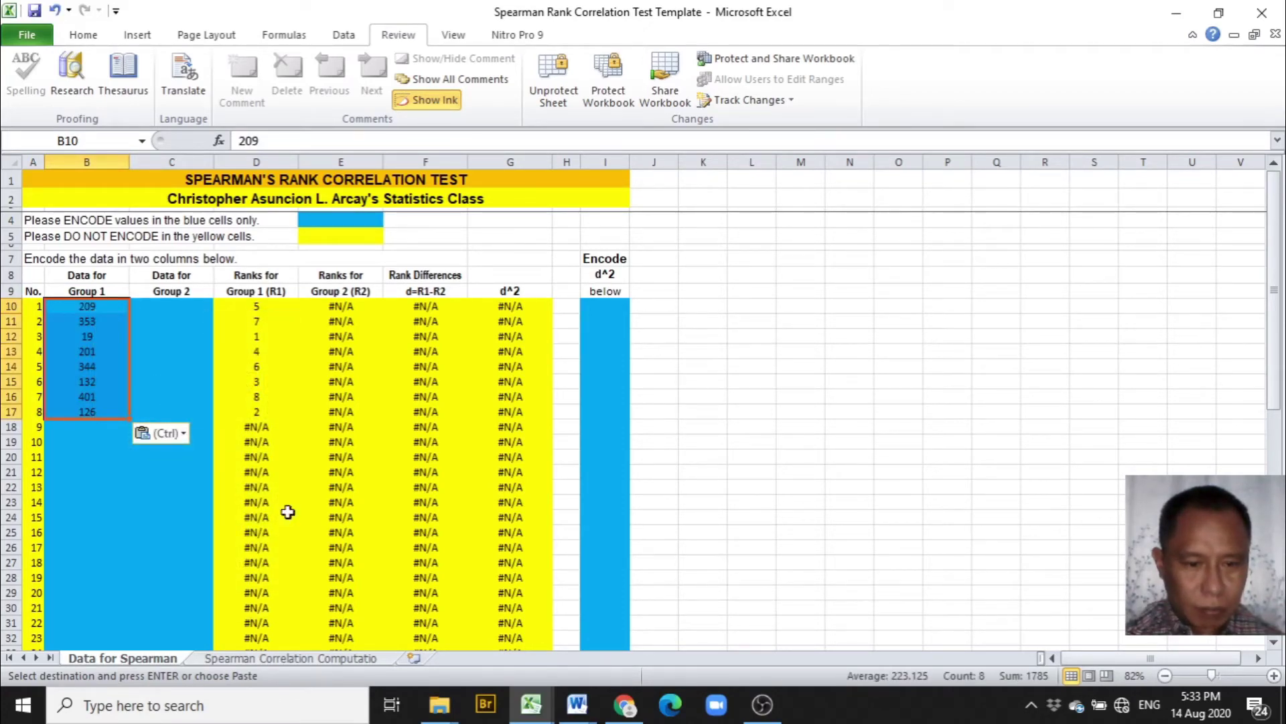
- Copy the eight Deposits (Billions) values from Statistics Data and paste them as values into the template's Data for Group 2, starting at C10
click(528, 709)
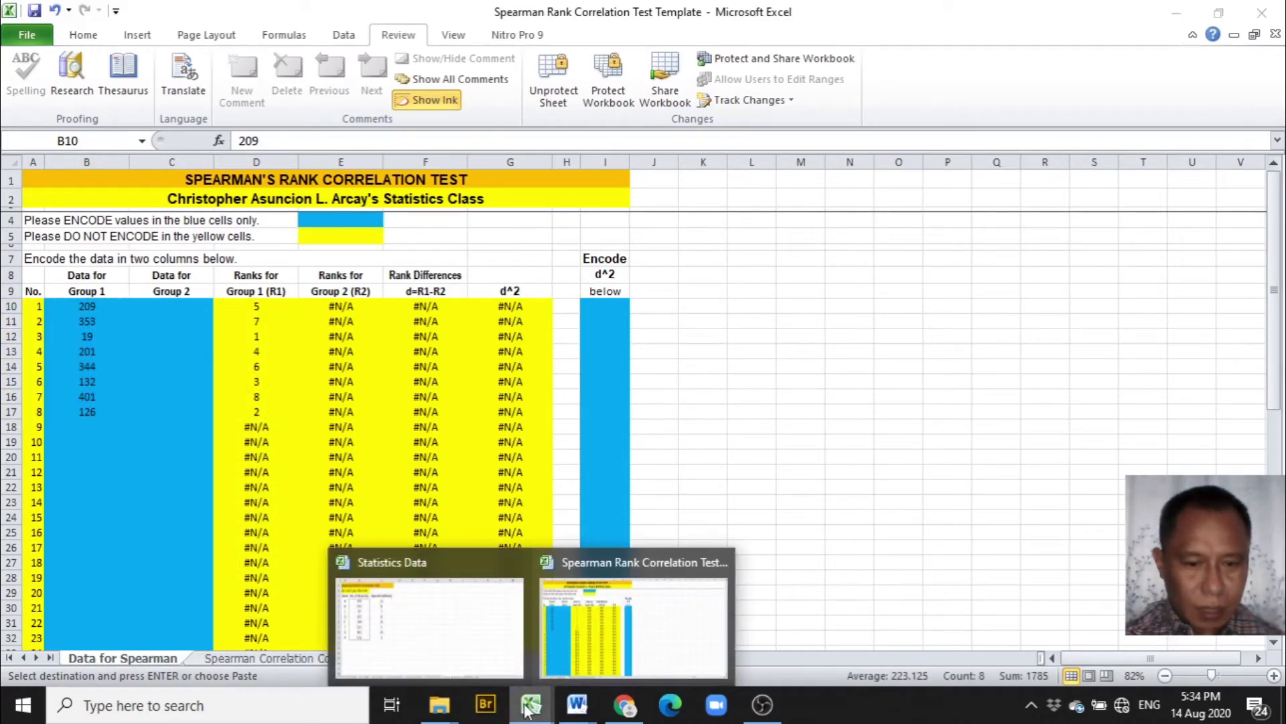
click(453, 663)
drag(310, 273, 308, 453)
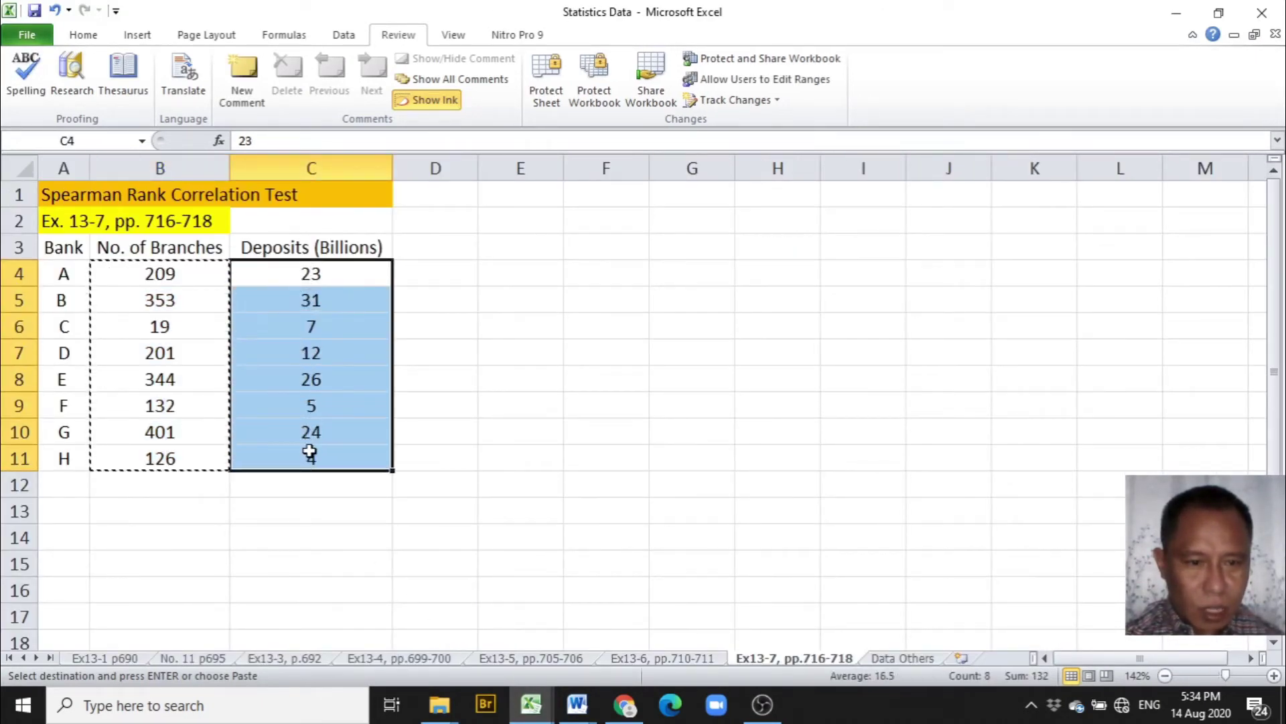
right_click(310, 452)
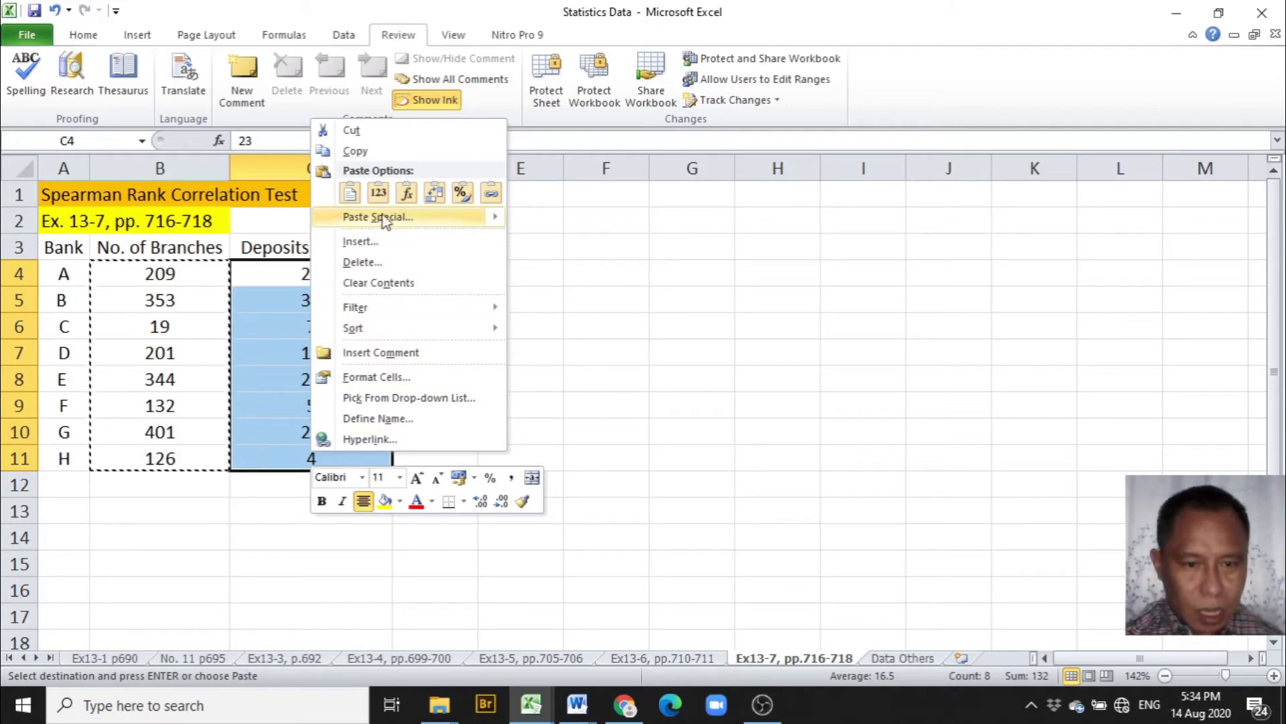
click(374, 148)
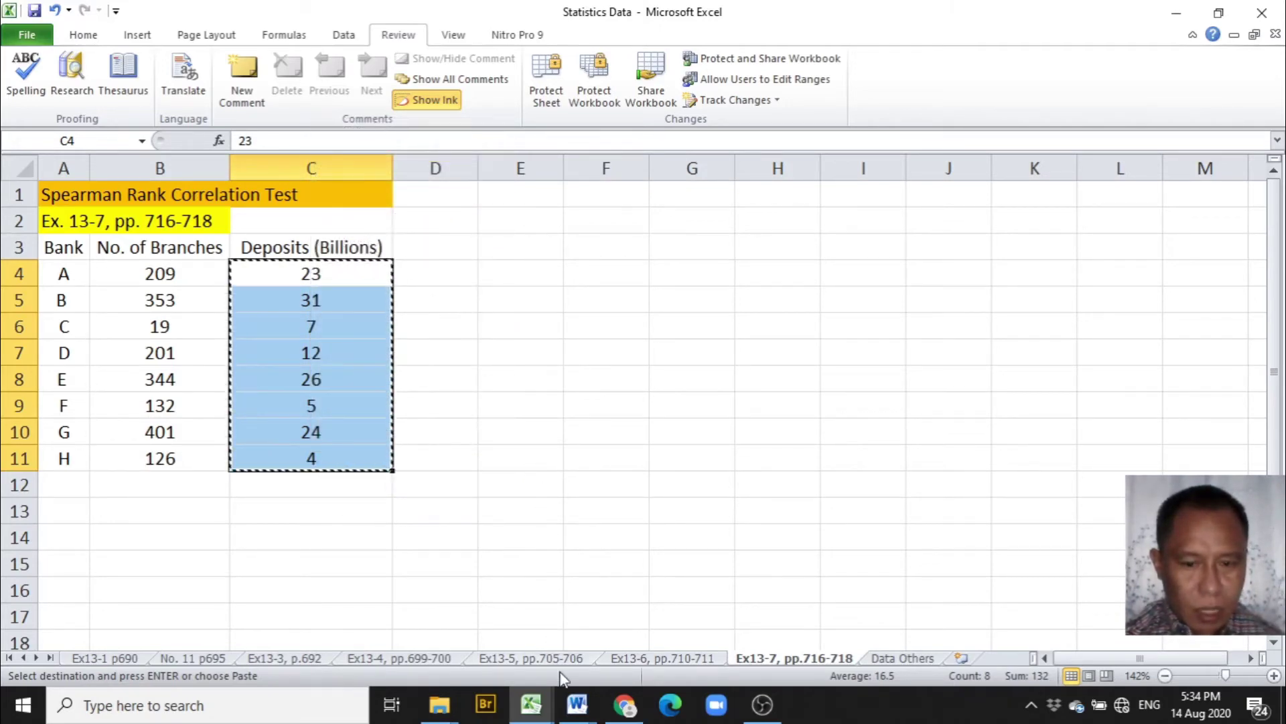
click(531, 704)
click(597, 649)
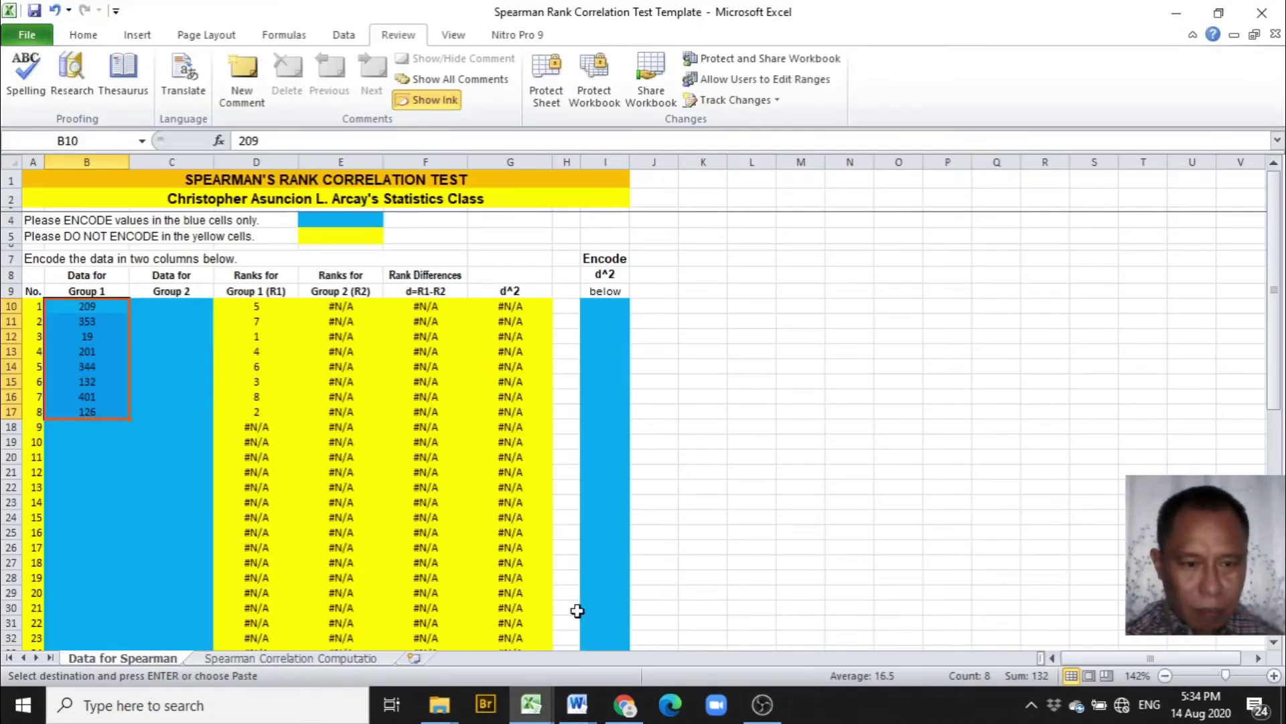
click(189, 322)
click(187, 306)
right_click(187, 306)
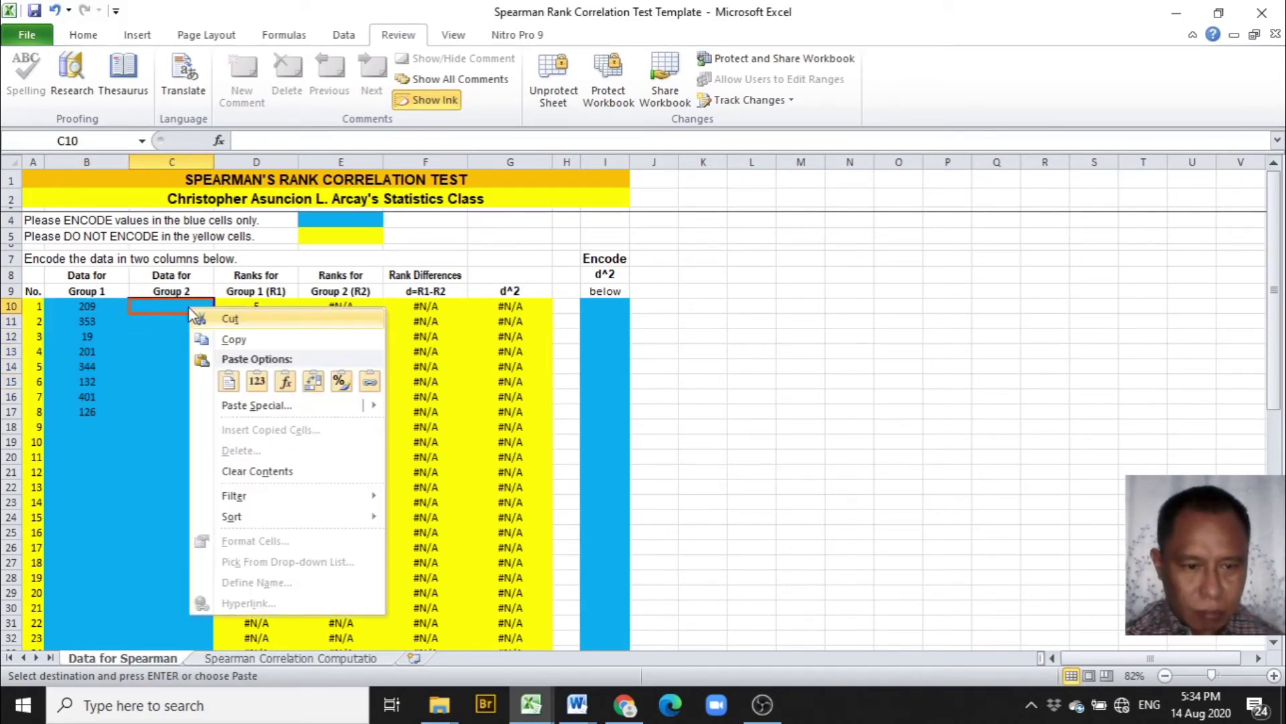
click(258, 381)
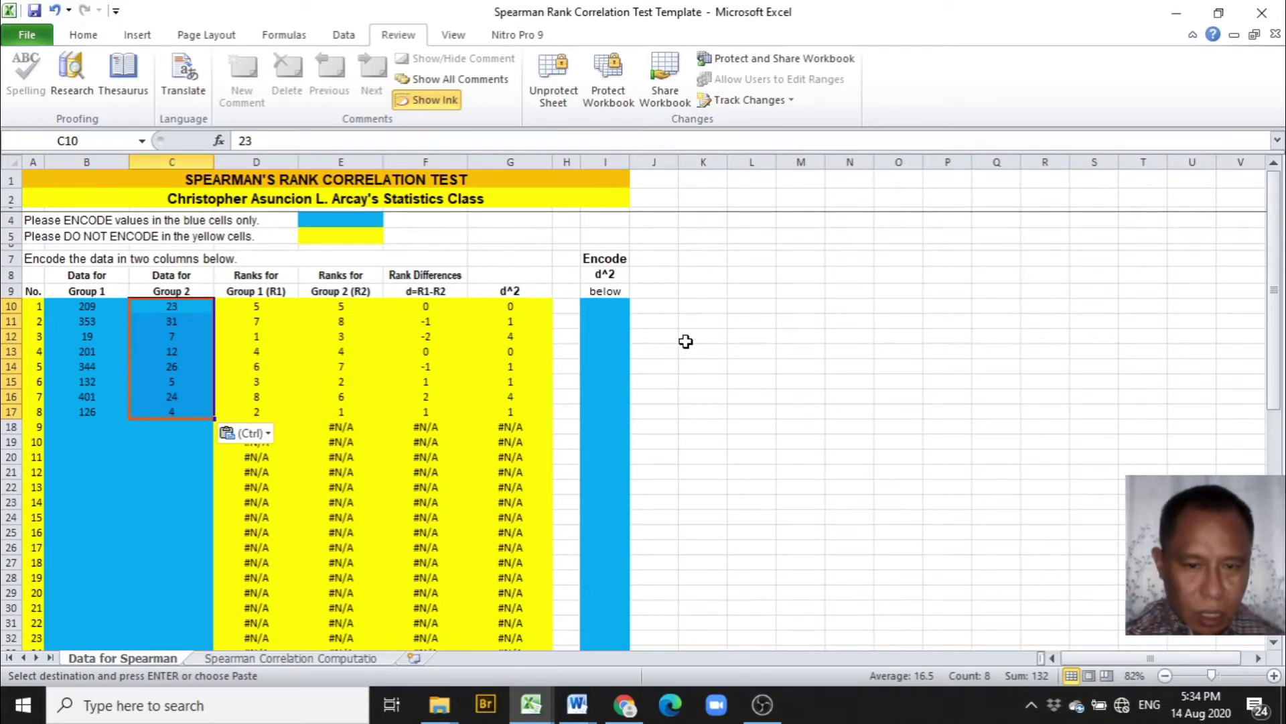
- Enter the squared rank differences 0, 1, 4, 0, 1, 1, 4 and 1 in the blue d^2 cells I10 to I17
click(611, 304)
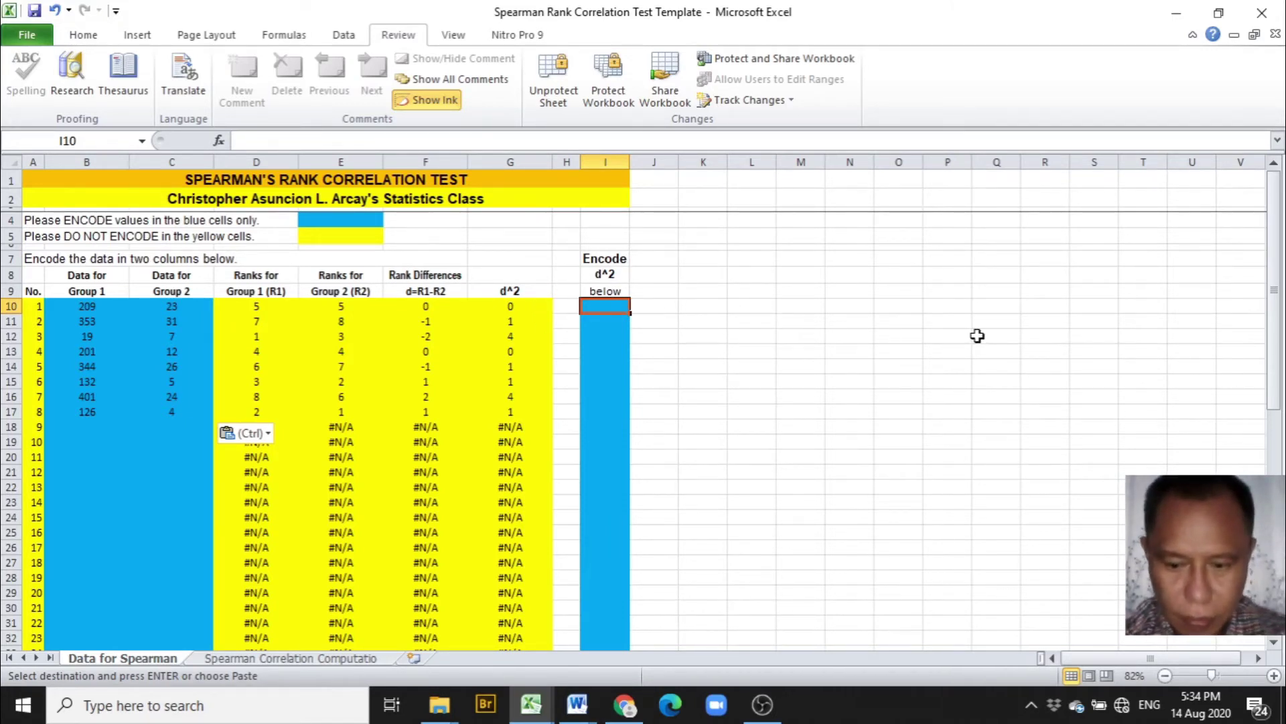
text(0)
key(Return)
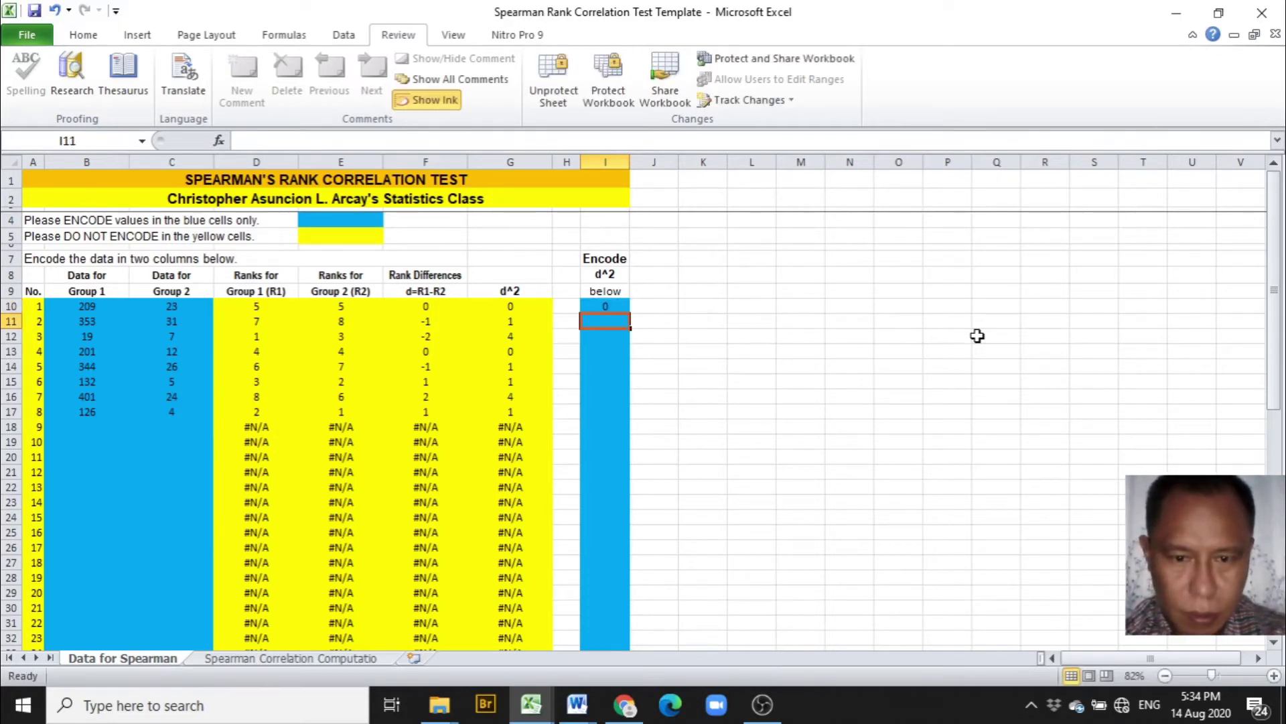
text(1)
key(Return)
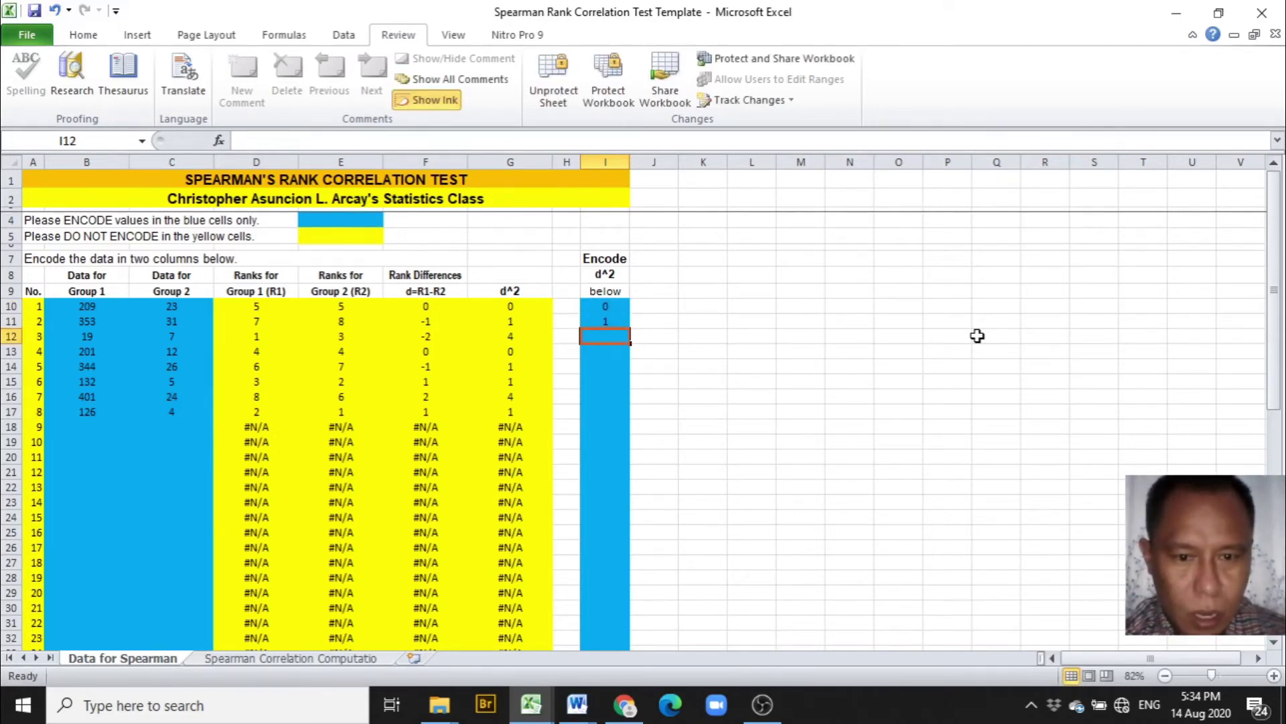
text(4)
key(Return)
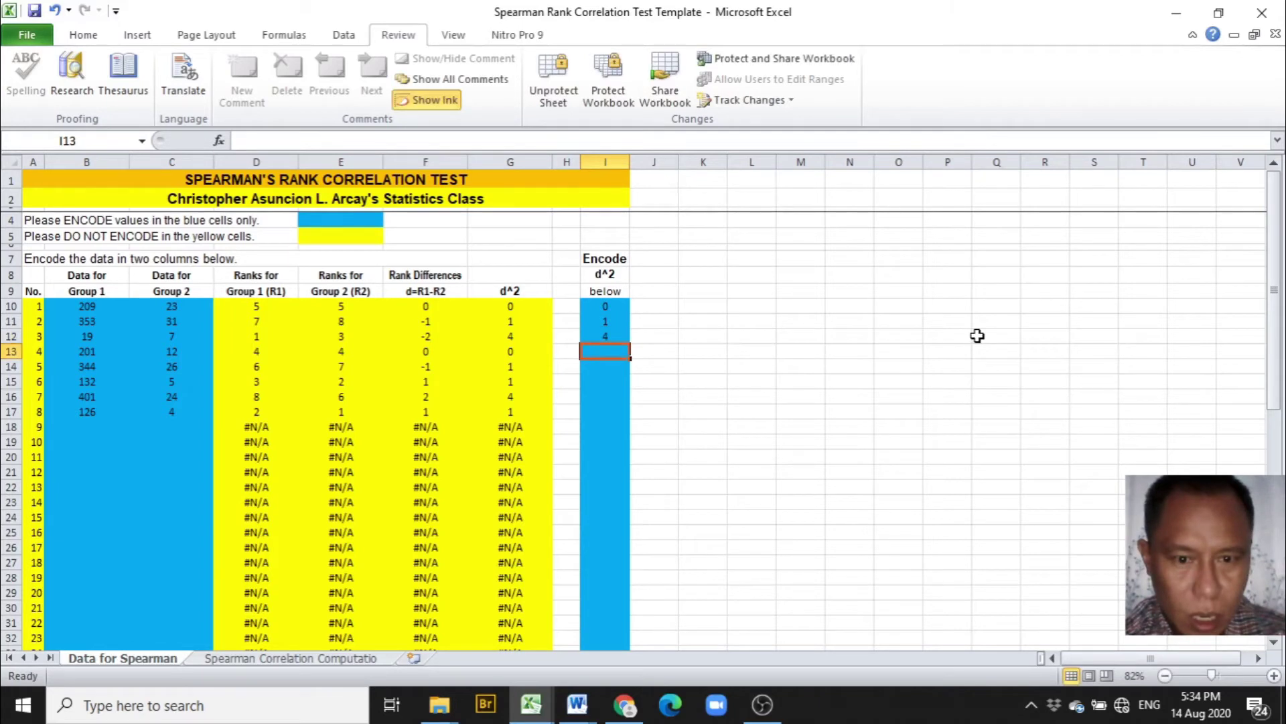
text(0)
key(Return)
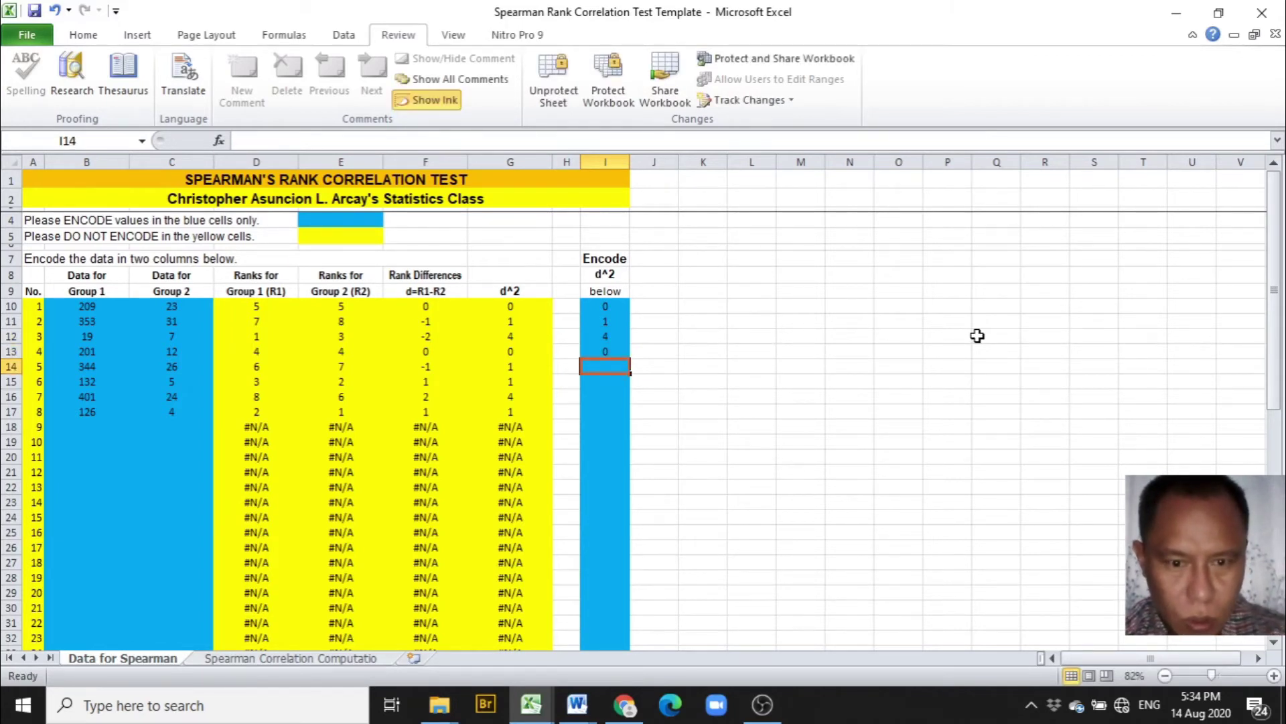
text(1)
key(Return)
text(1)
key(Return)
text(4)
key(Return)
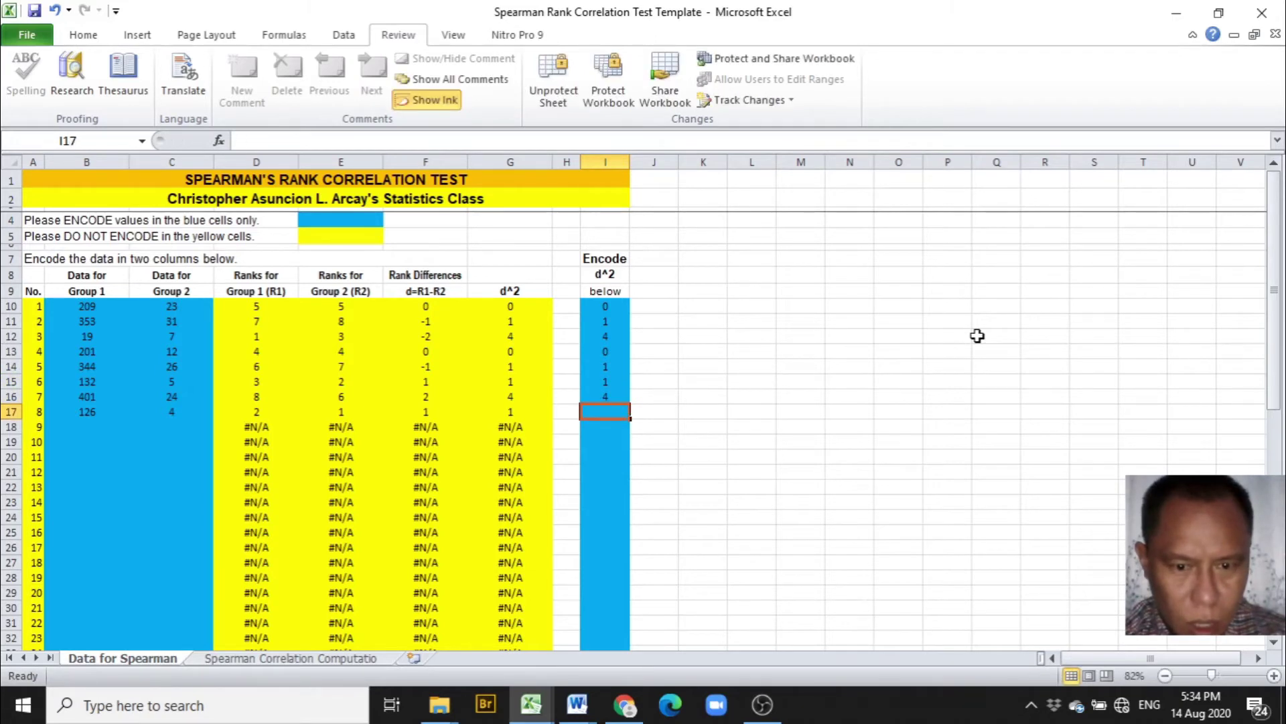
text(1)
key(Return)
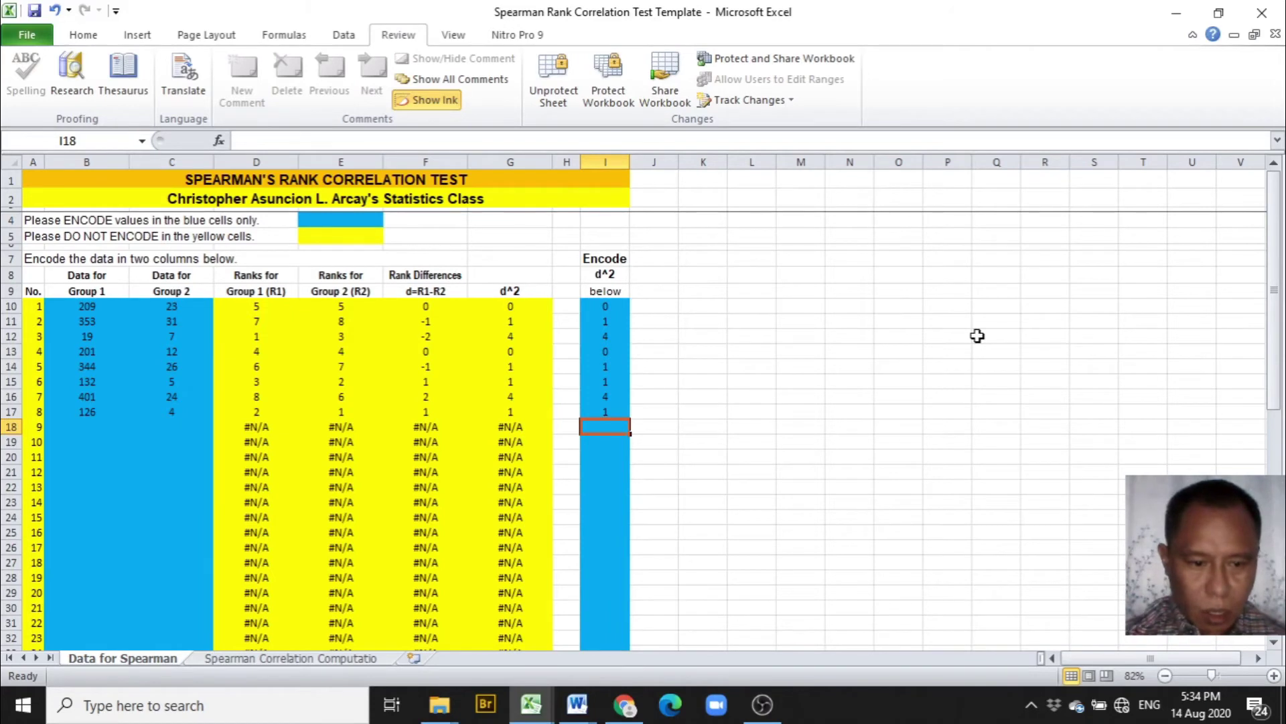
- Set the significance level α to 0.05 on the Spearman correlation computation sheet
click(331, 661)
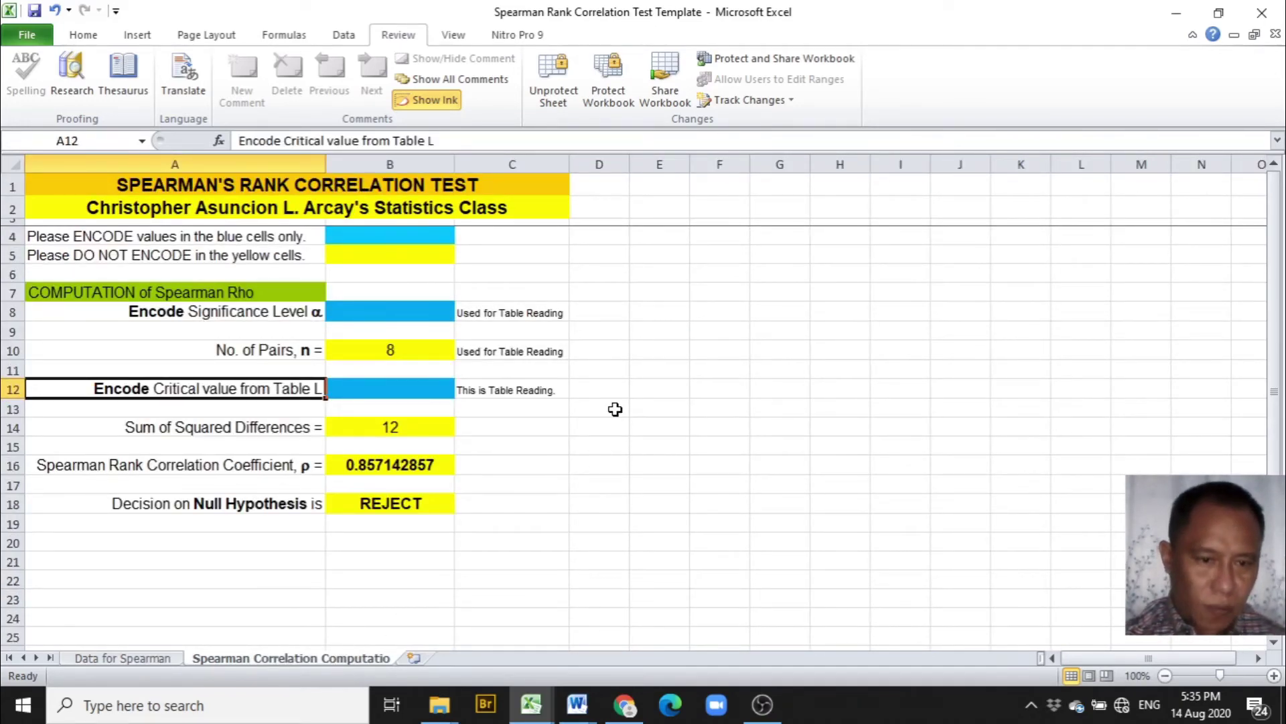
click(406, 317)
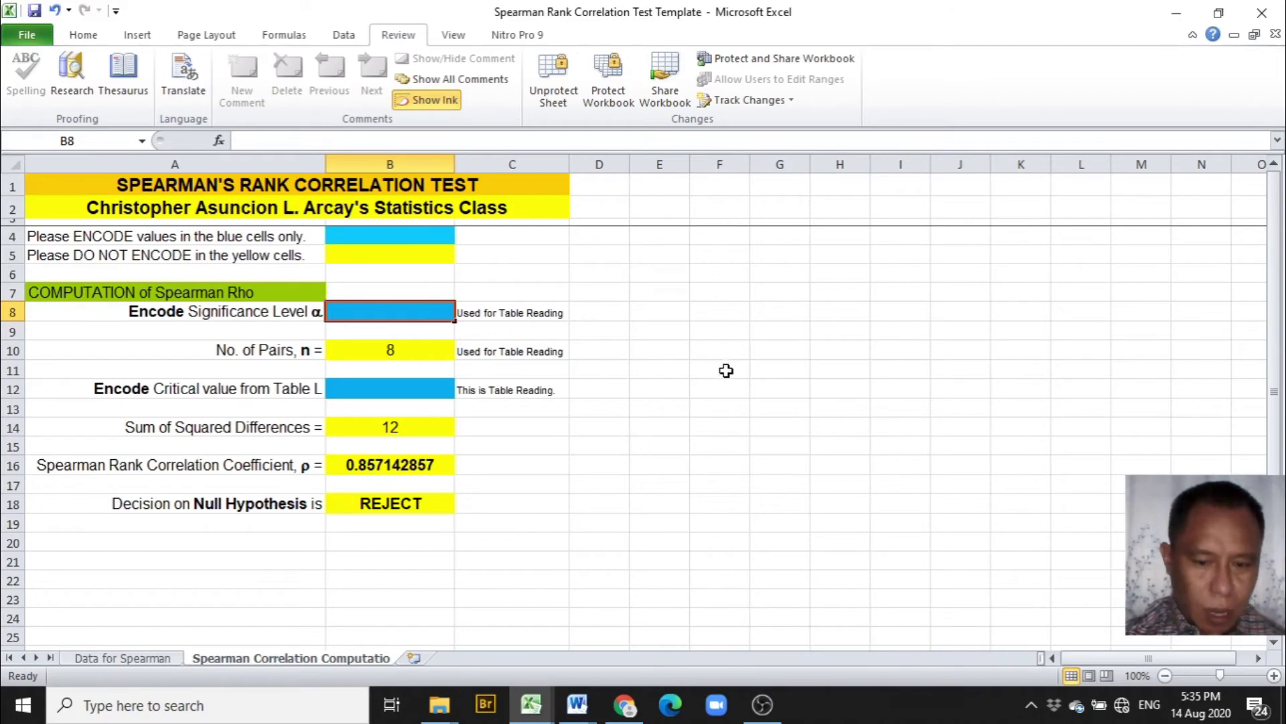
text(0.05)
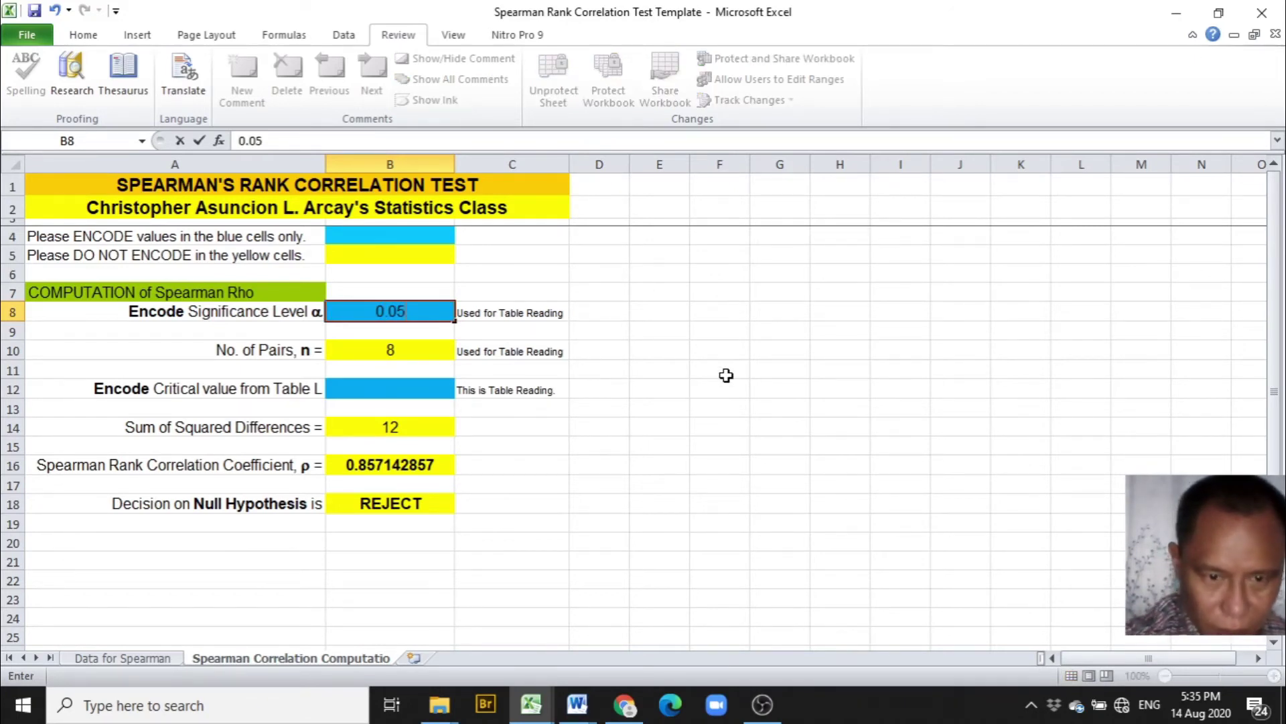
key(Return)
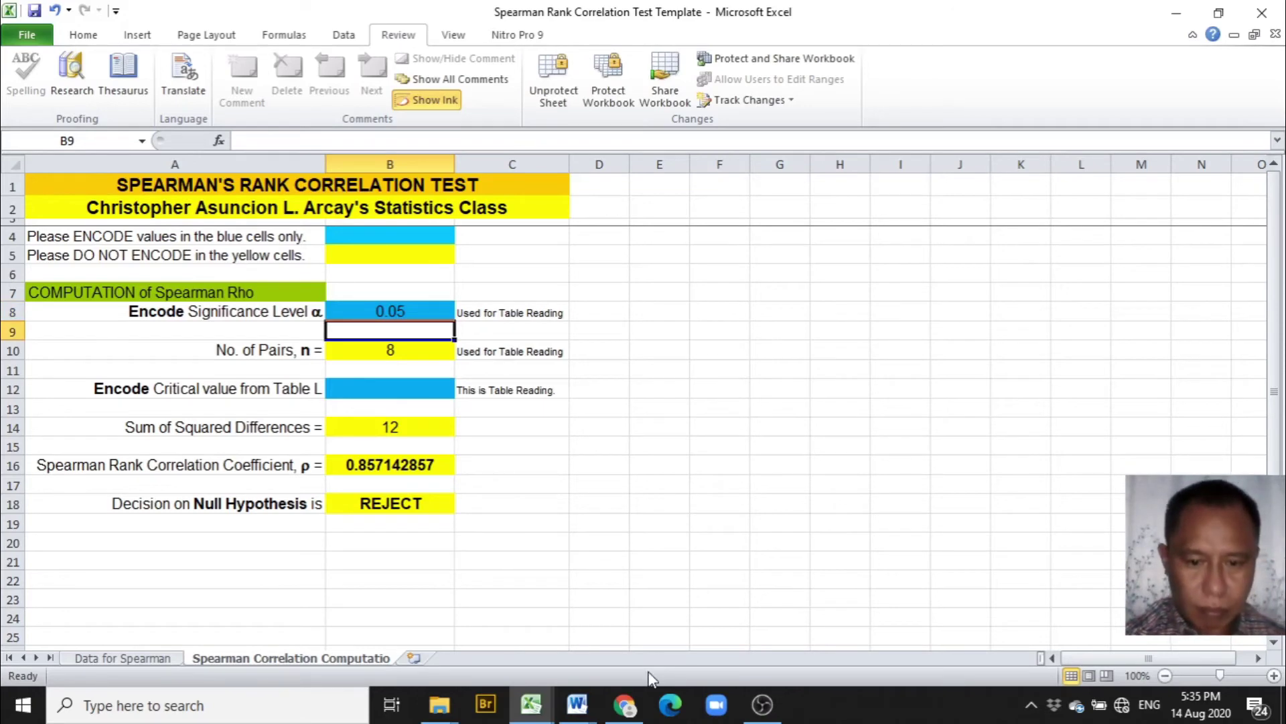
- Look up the Table L critical value for n = 8 and α = 0.05 in the Chrome textbook and enter 0.738 in the template's B12
click(626, 704)
click(626, 705)
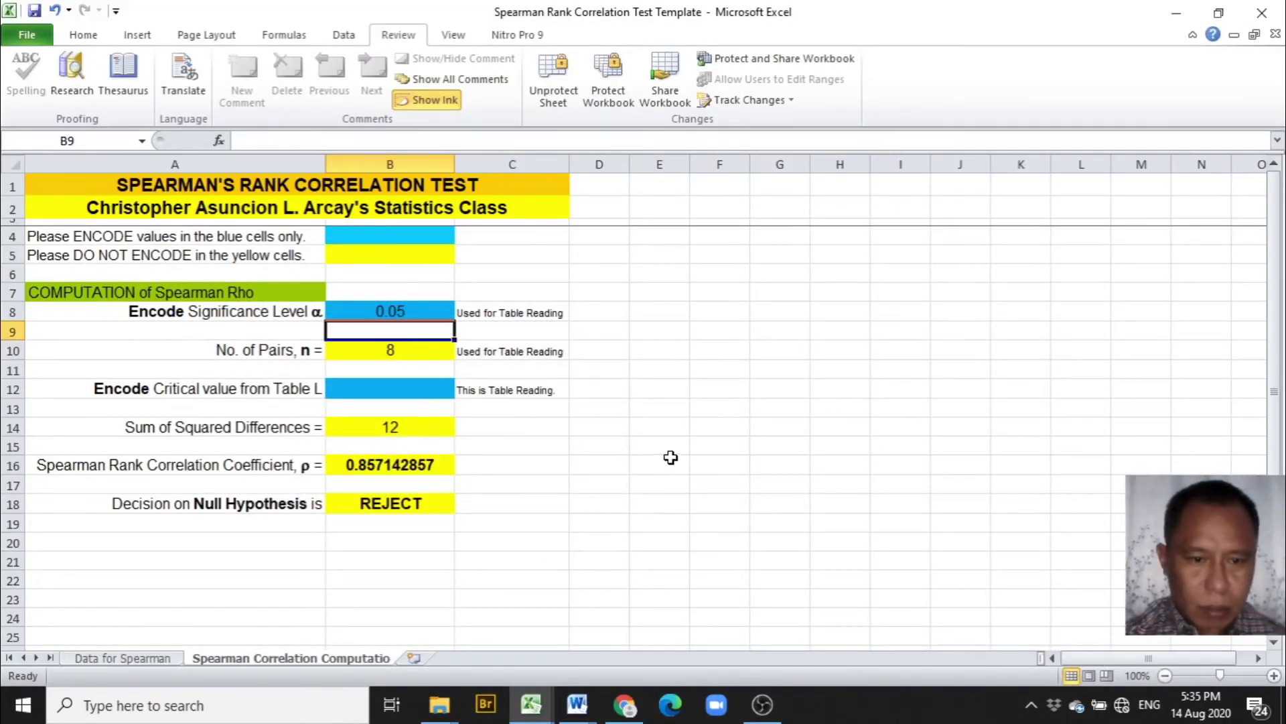
click(437, 391)
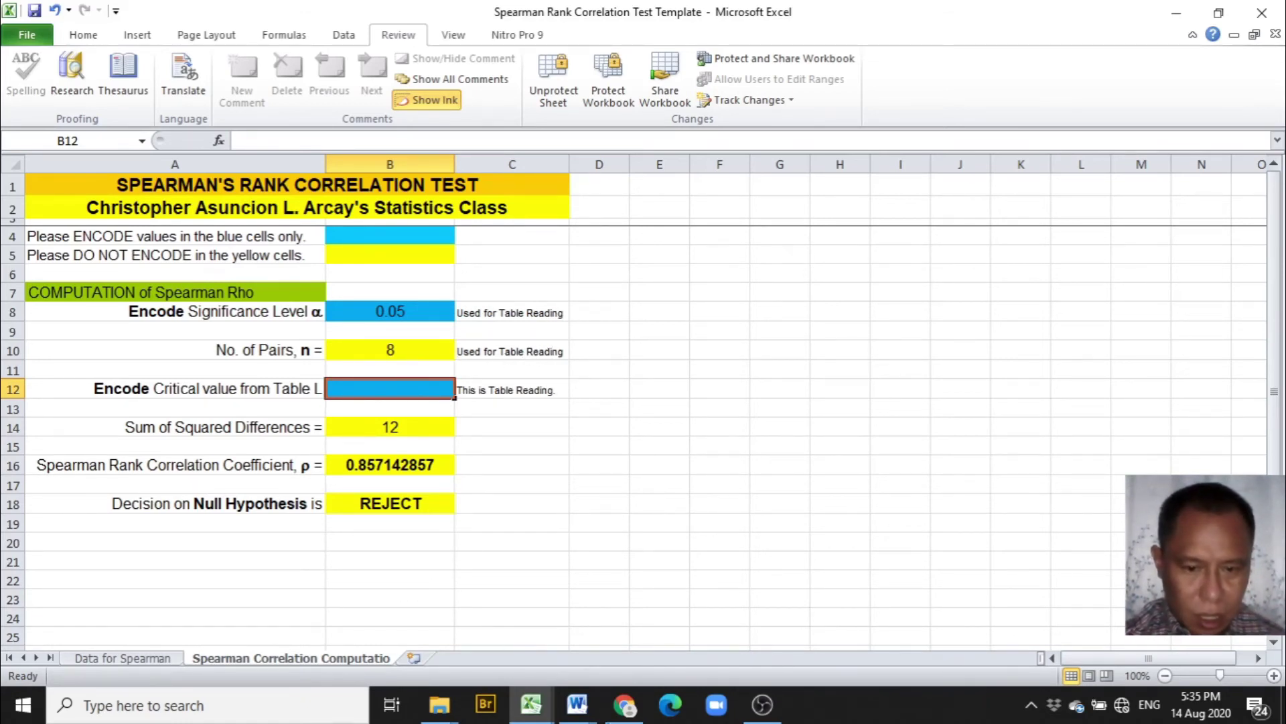
click(624, 704)
click(100, 15)
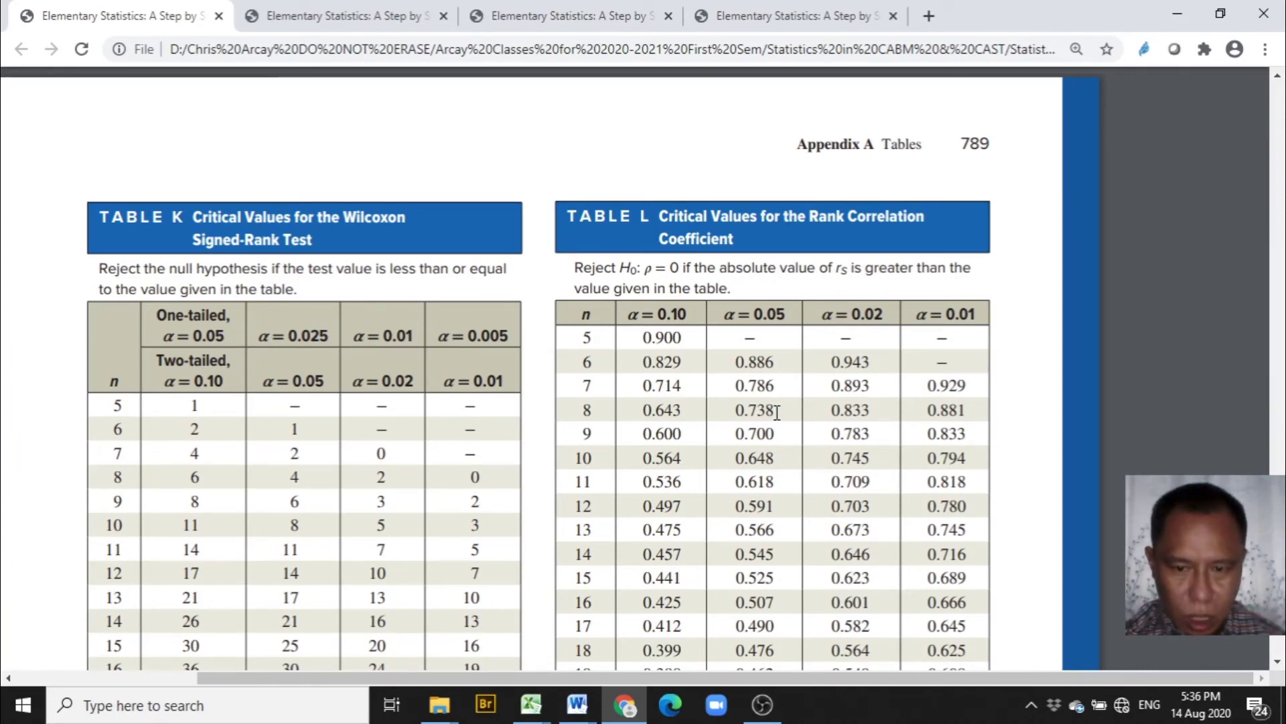
mouse_move(526, 713)
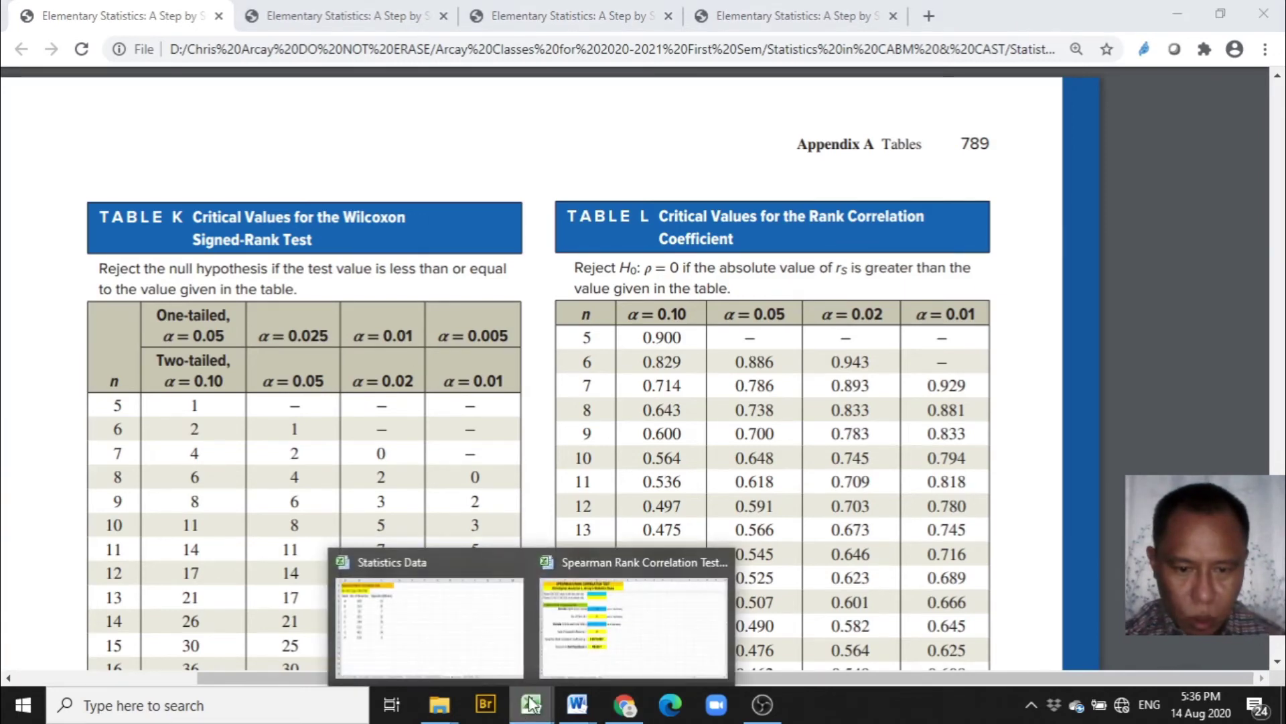
click(656, 636)
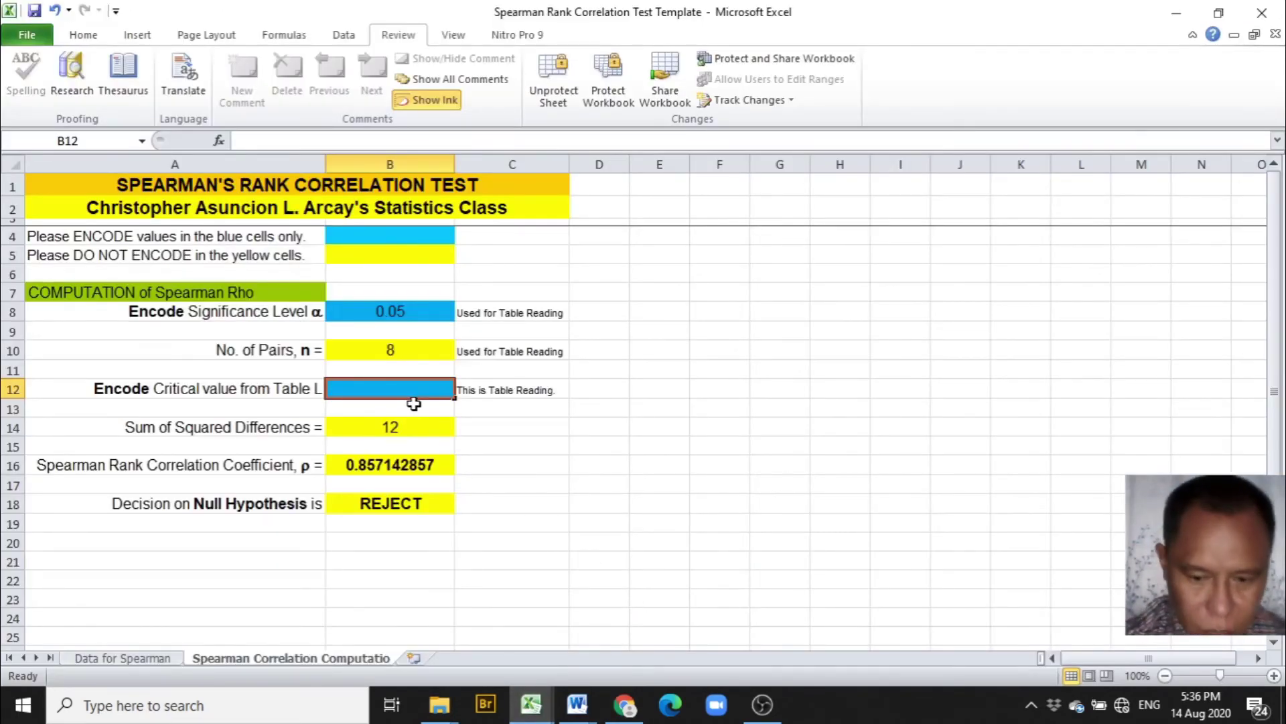
text(0.7)
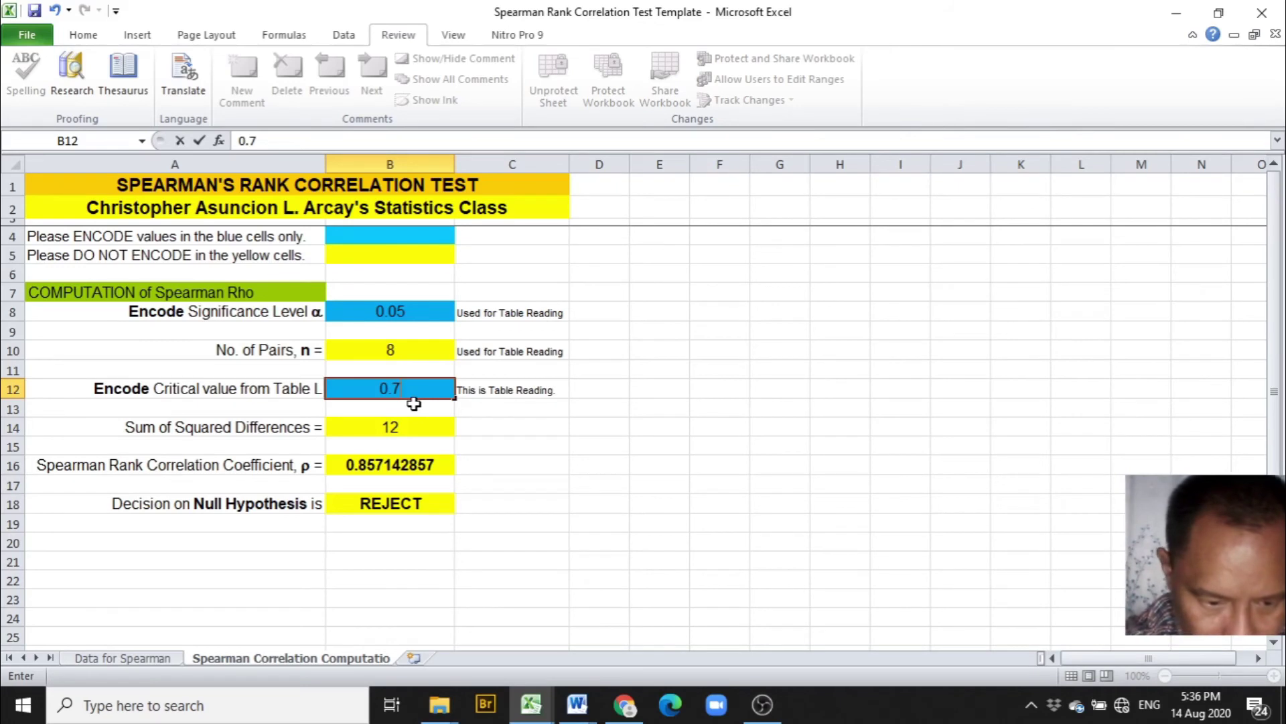
text(38)
key(Return)
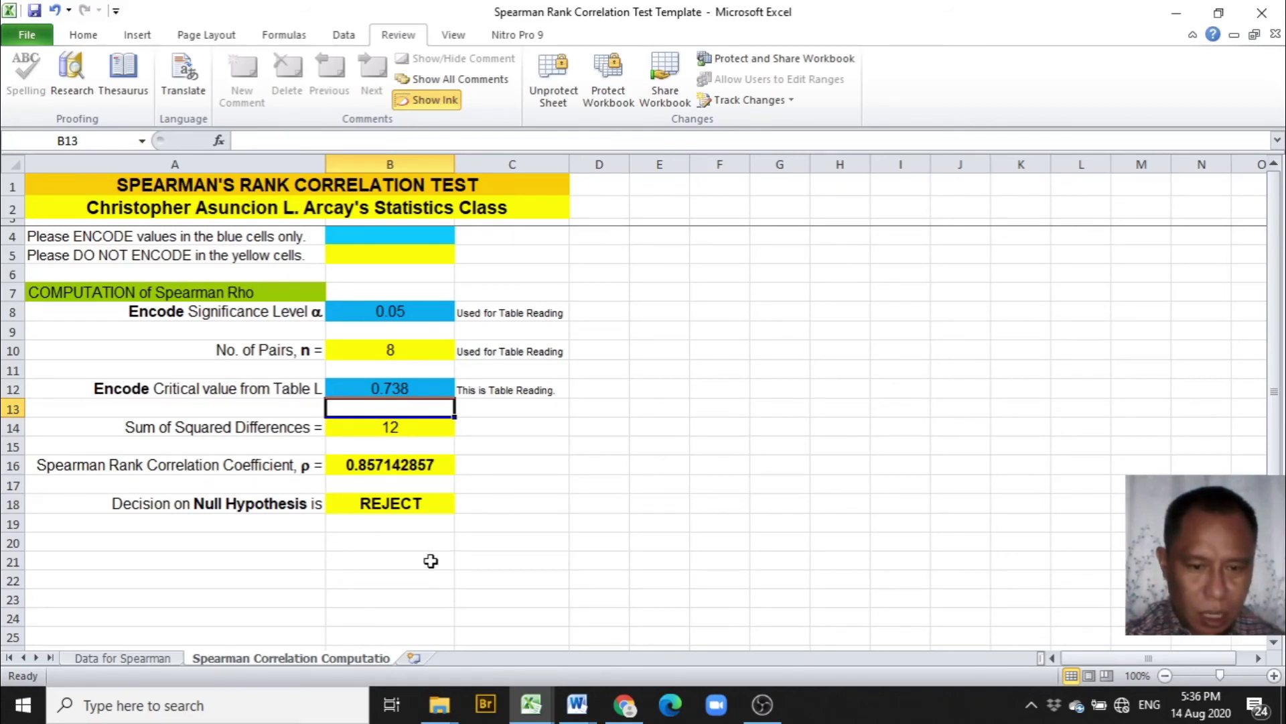
click(425, 387)
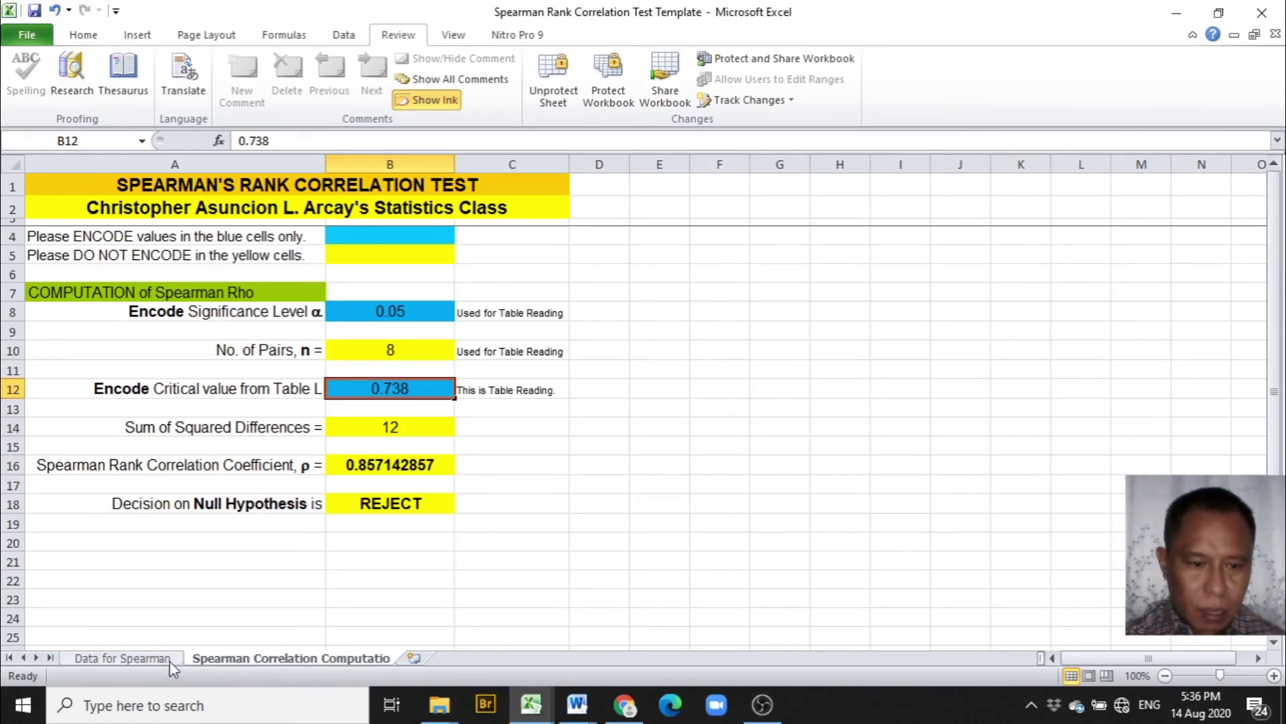
- Review Example 13-7's question, hypotheses, decision and summary in the Chrome textbook, and return to the Excel template to compare the computed results
click(627, 713)
click(380, 15)
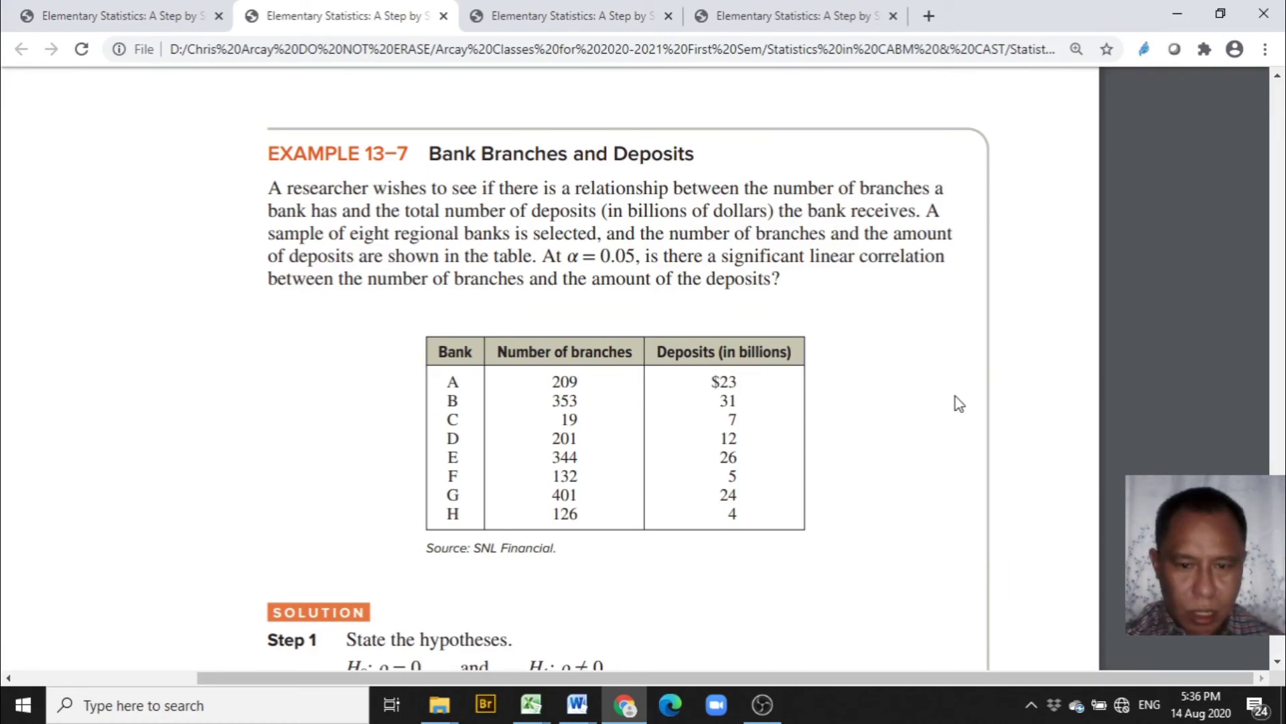
scroll(956, 396, down, 4)
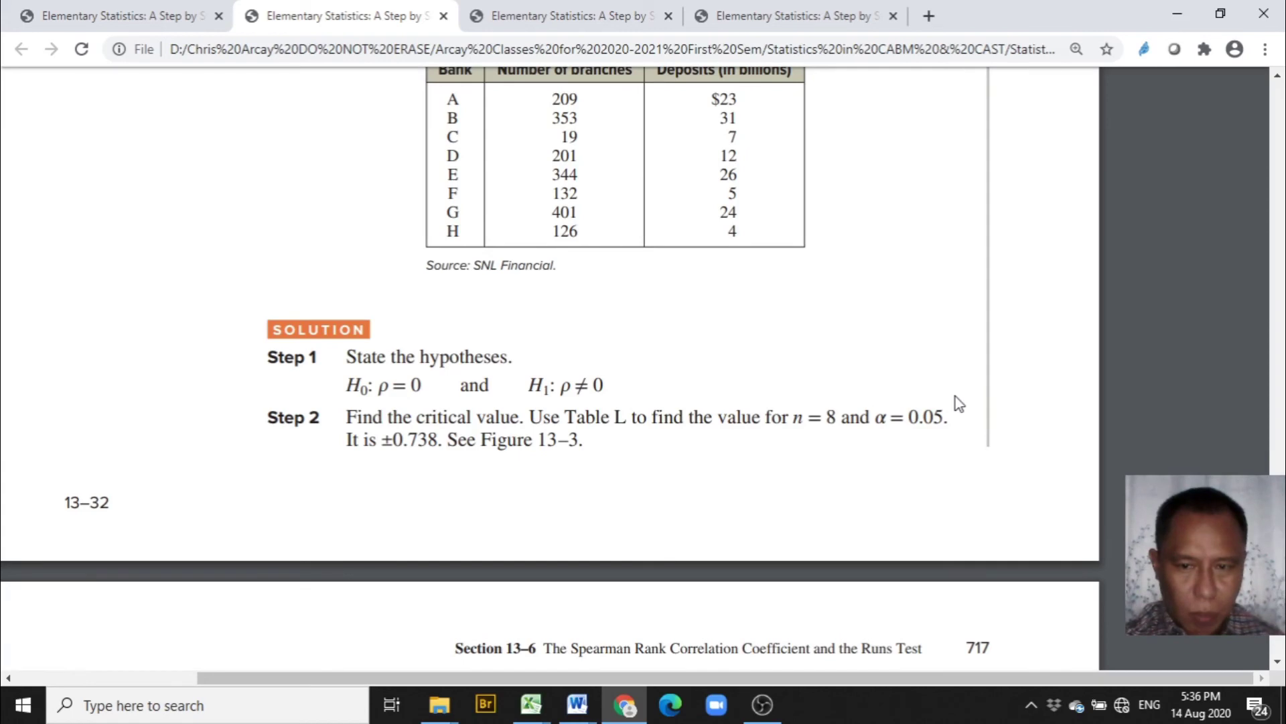
scroll(955, 396, up, 1)
scroll(956, 397, up, 1)
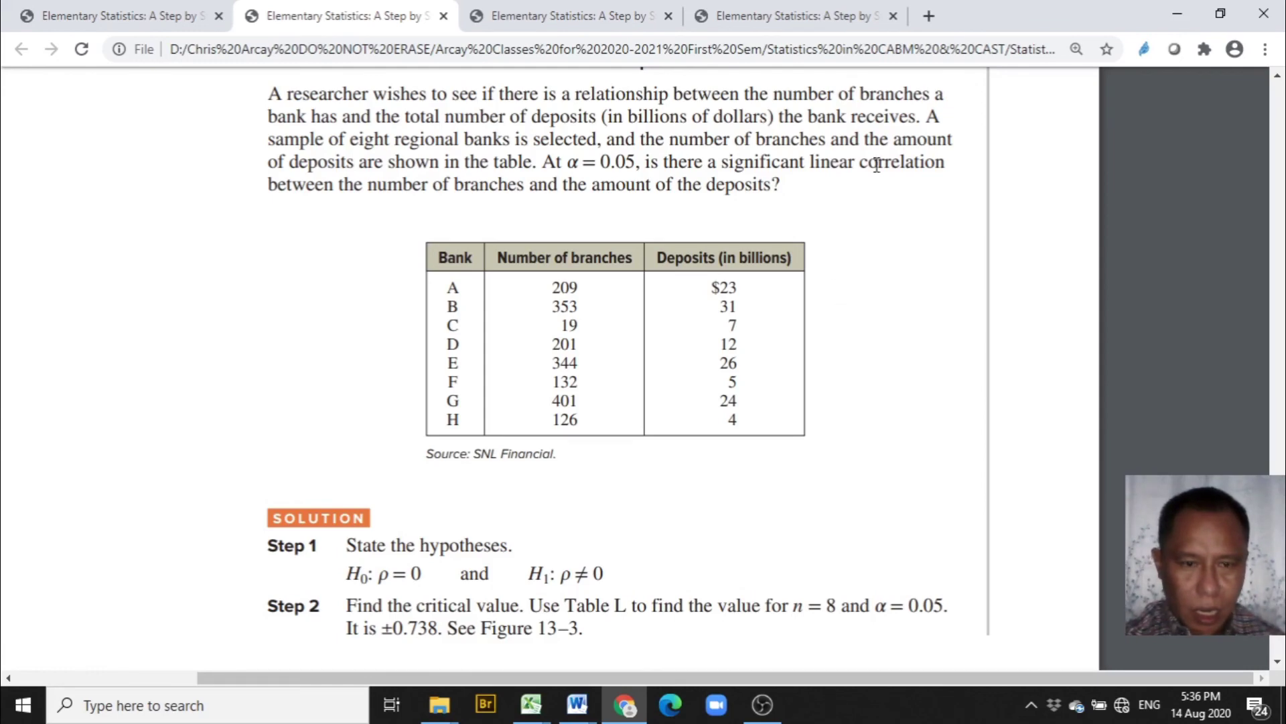
scroll(859, 417, down, 5)
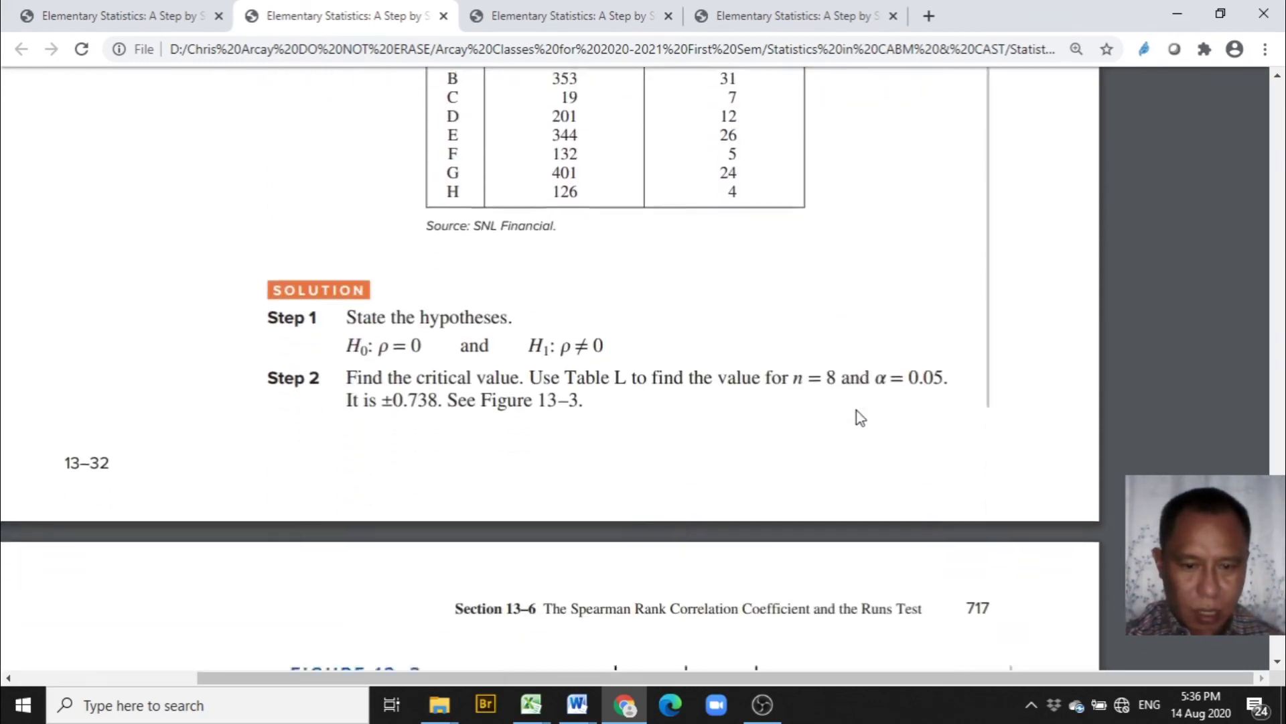
scroll(860, 418, down, 10)
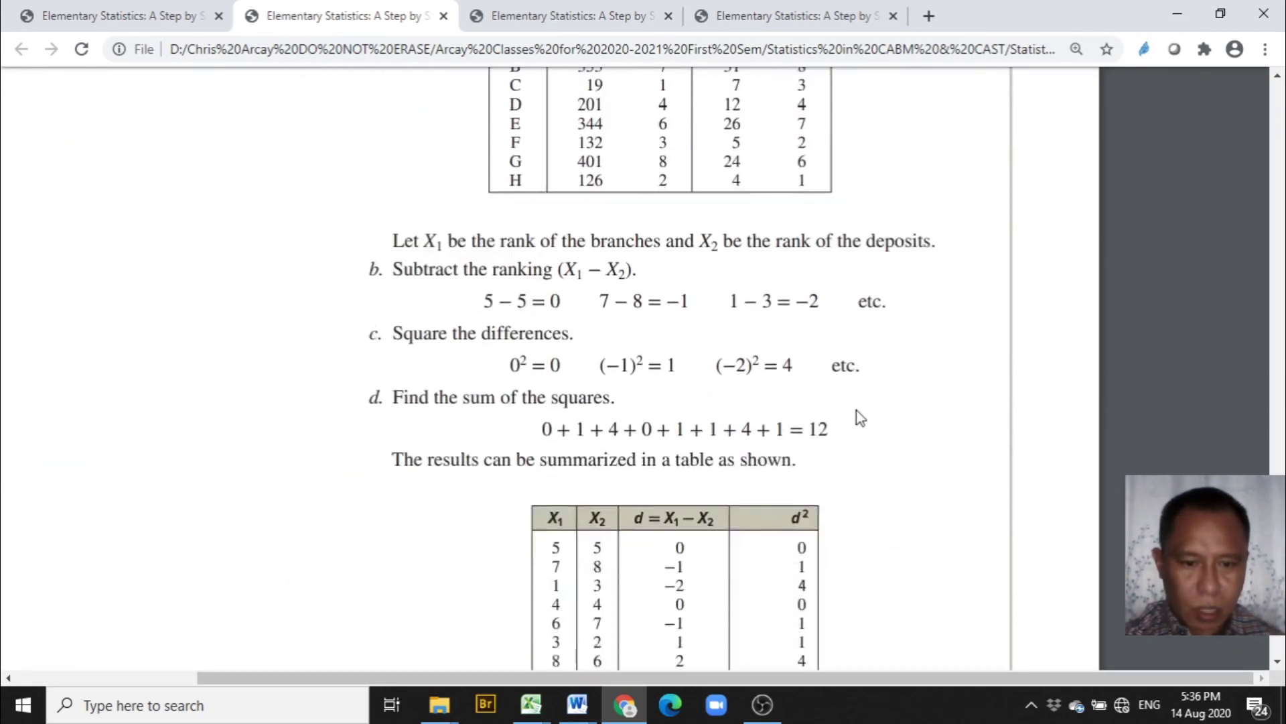
scroll(860, 418, down, 12)
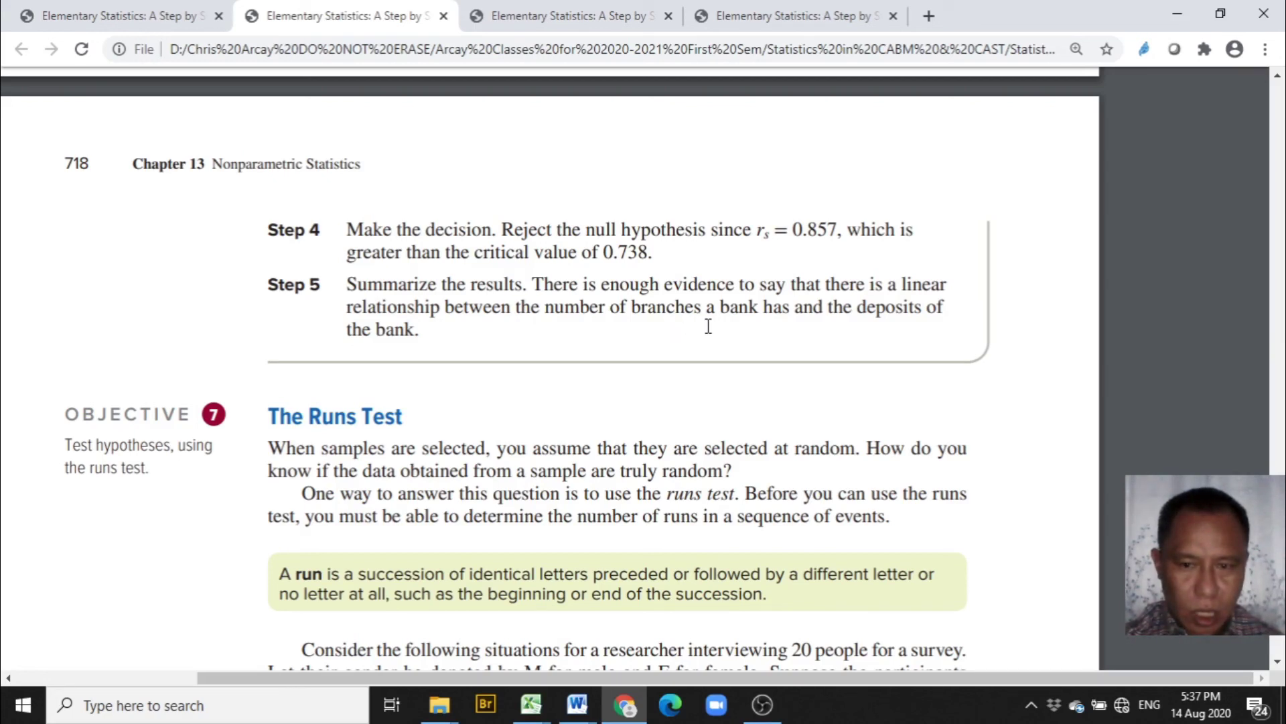
click(545, 691)
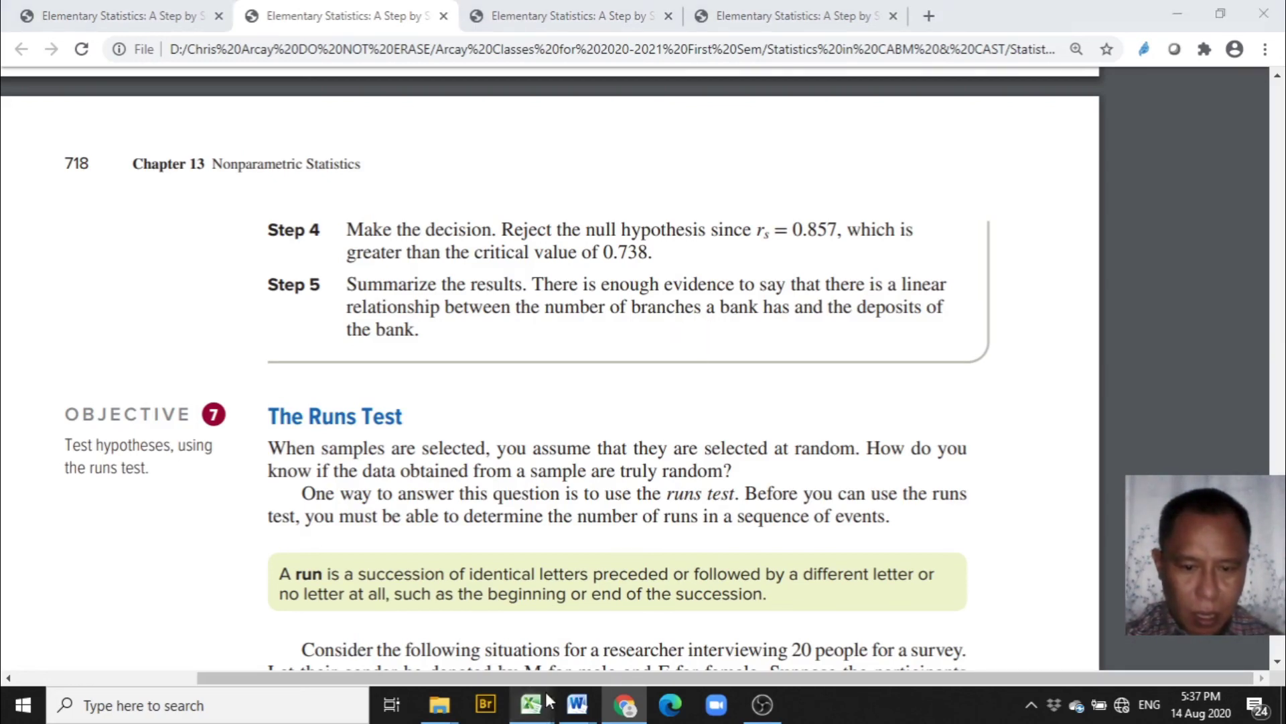
click(598, 670)
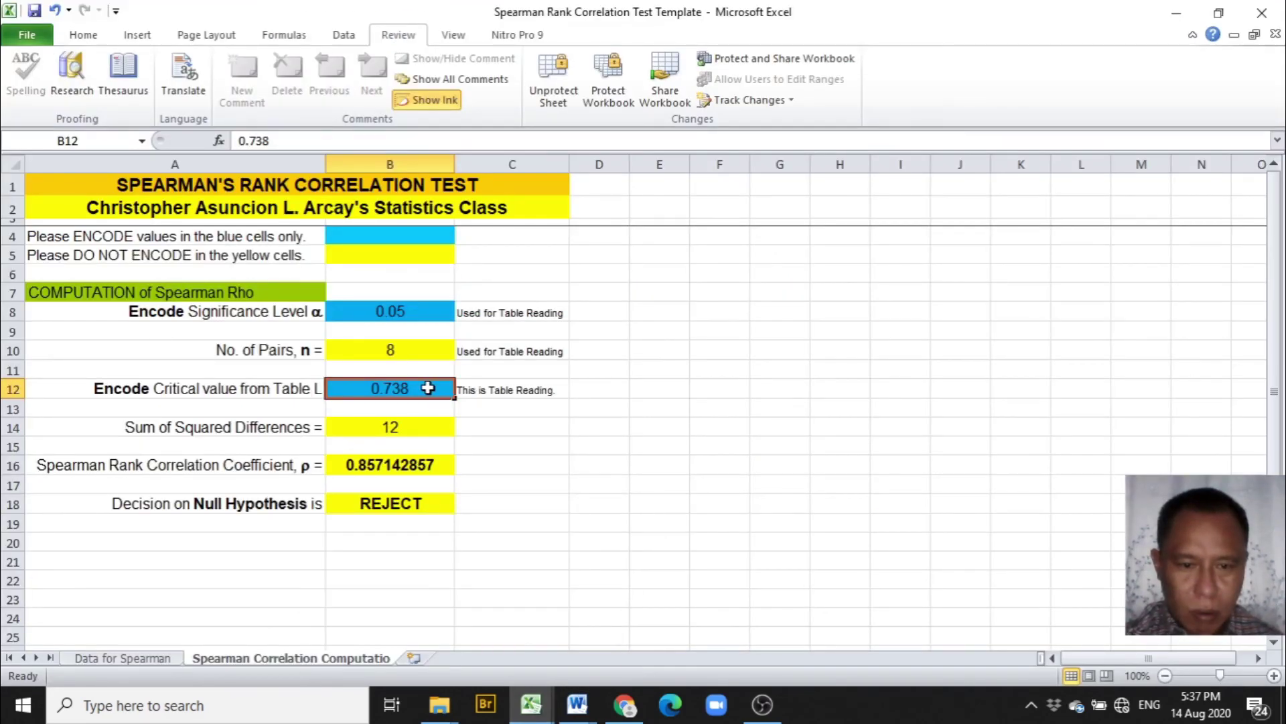